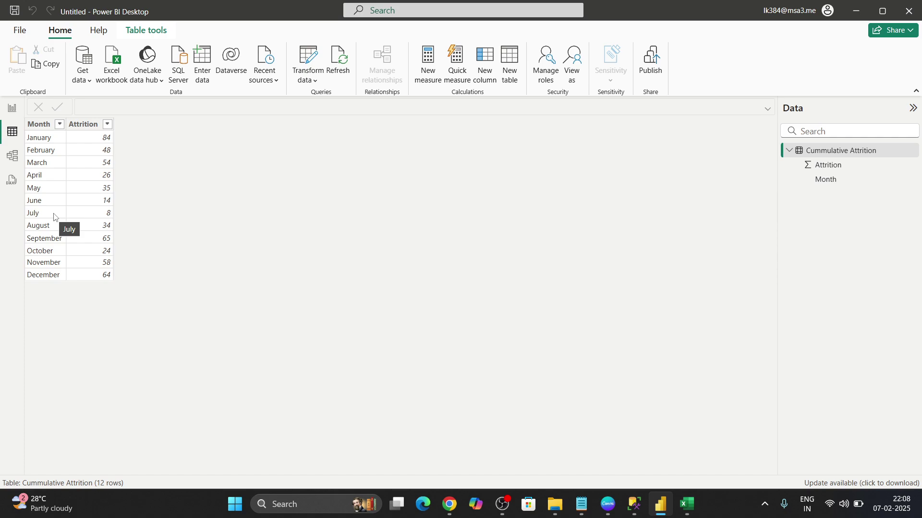
- Examine the monthly Attrition values and check the data type of the Month column
{"action": "left_click", "coordinate": [85, 146]}
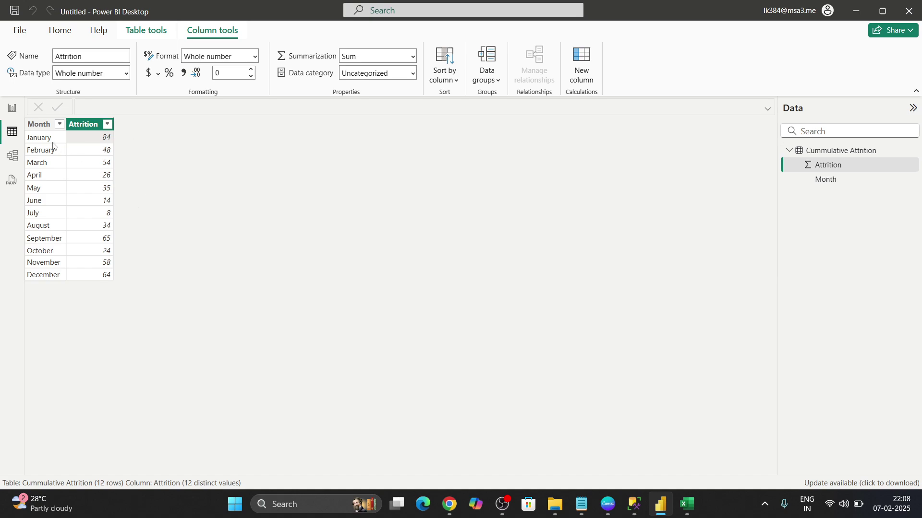
{"action": "left_click", "coordinate": [52, 145]}
{"action": "left_click", "coordinate": [91, 140]}
{"action": "left_click", "coordinate": [89, 152]}
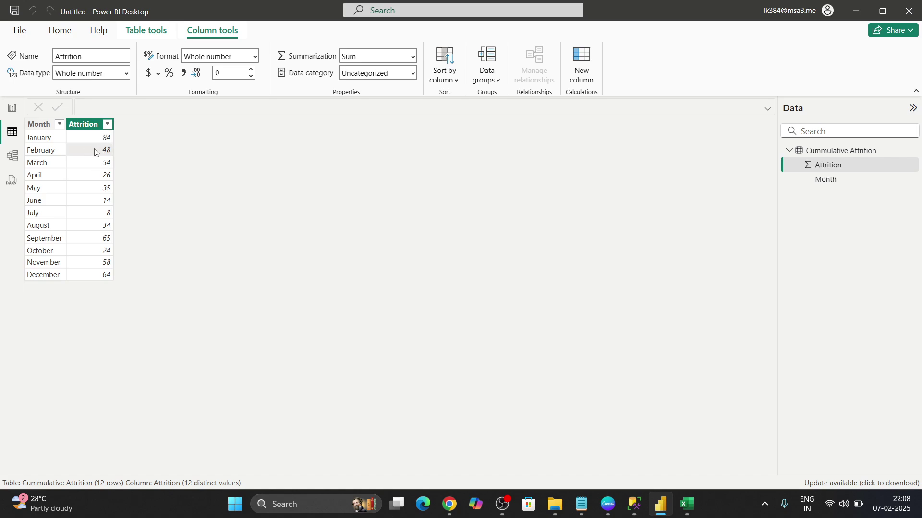
{"action": "left_click", "coordinate": [102, 141]}
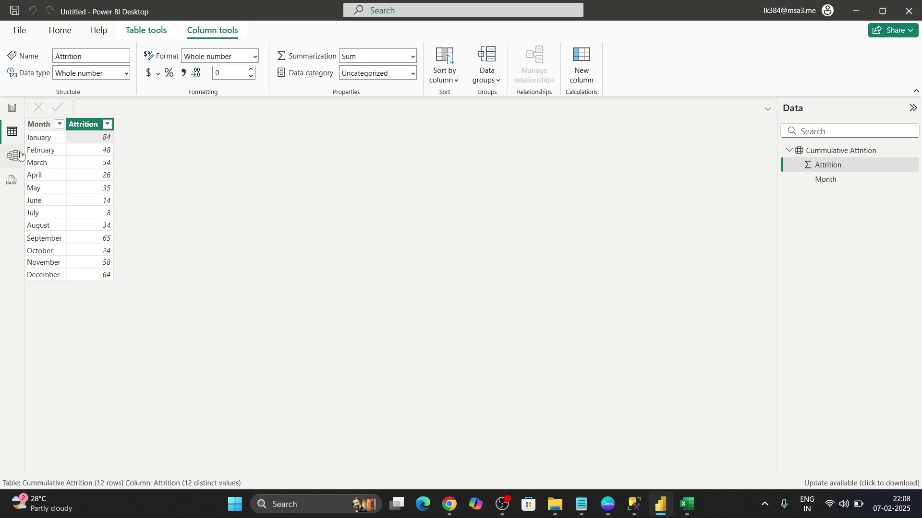
{"action": "left_click", "coordinate": [50, 140]}
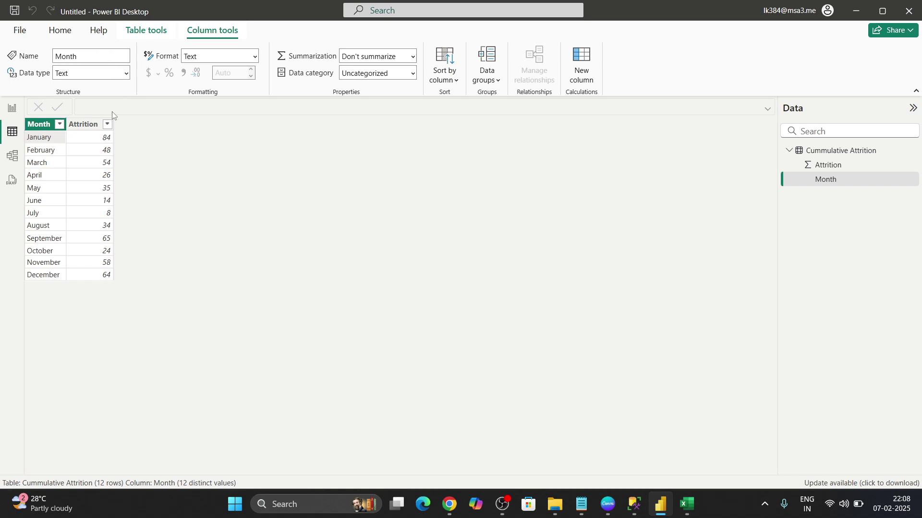
{"action": "left_click", "coordinate": [42, 124]}
{"action": "left_click", "coordinate": [122, 71]}
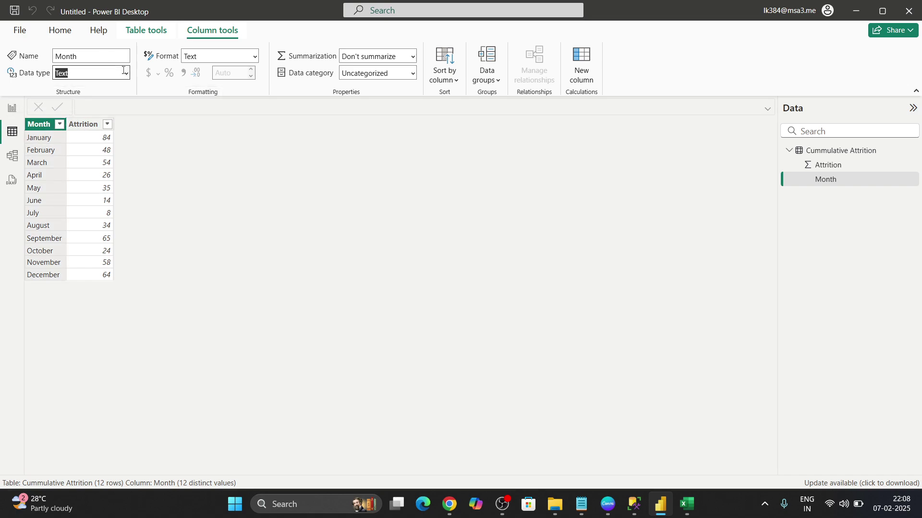
{"action": "left_click", "coordinate": [193, 286]}
- Create a calculated column named "Cummulative Att" in the Cummulative Attrition table and start its formula on a separate line
{"action": "left_click", "coordinate": [578, 74]}
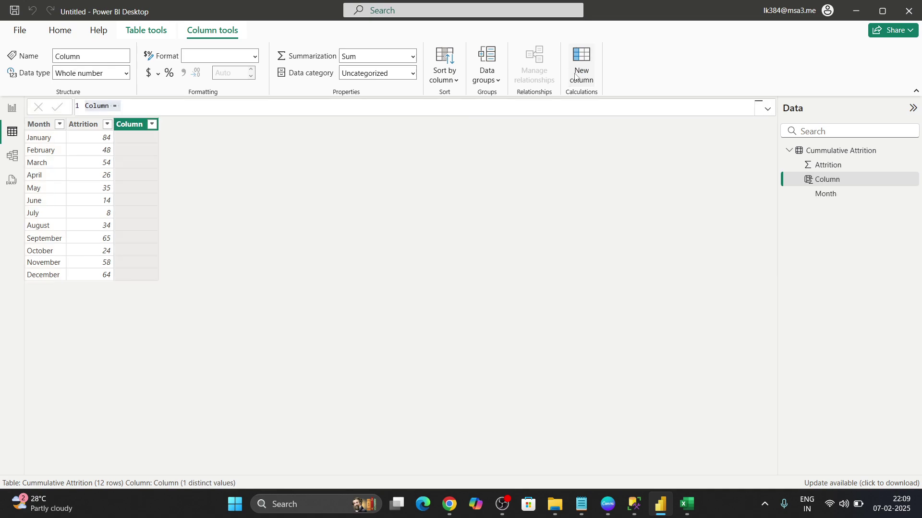
{"action": "type", "text": "C"}
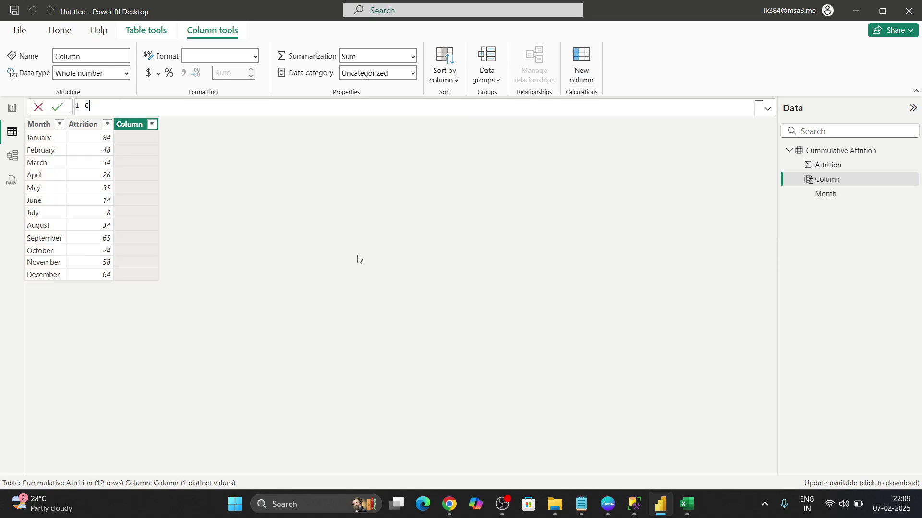
{"action": "type", "text": "ummulative Att"}
{"action": "type", "text": " +"}
{"action": "key", "text": "BackSpace"}
{"action": "type", "text": "="}
{"action": "key", "text": "shift+Return"}
{"action": "key", "text": "shift+Return"}
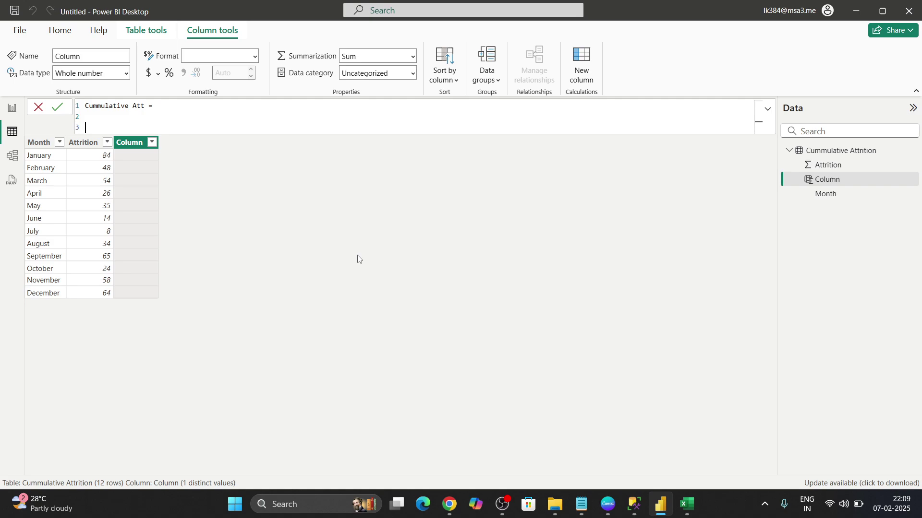
- Begin the column formula with CALCULATE, using SUM('Cummulative Attrition'[Attrition]) as its expression
{"action": "type", "text": "ca"}
{"action": "key", "text": "Tab"}
{"action": "key", "text": "shift+Return"}
{"action": "type", "text": "su"}
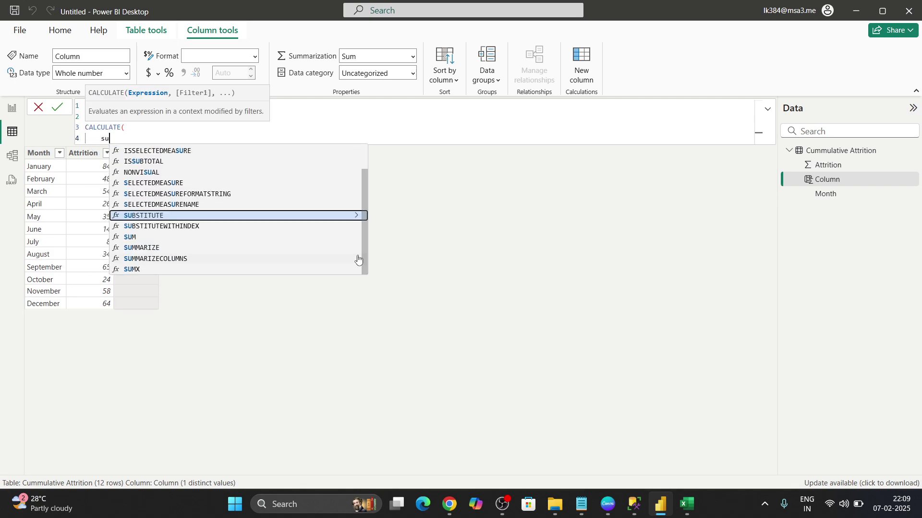
{"action": "type", "text": "m"}
{"action": "key", "text": "Tab"}
{"action": "type", "text": "att"}
{"action": "key", "text": "Tab"}
{"action": "type", "text": ")"}
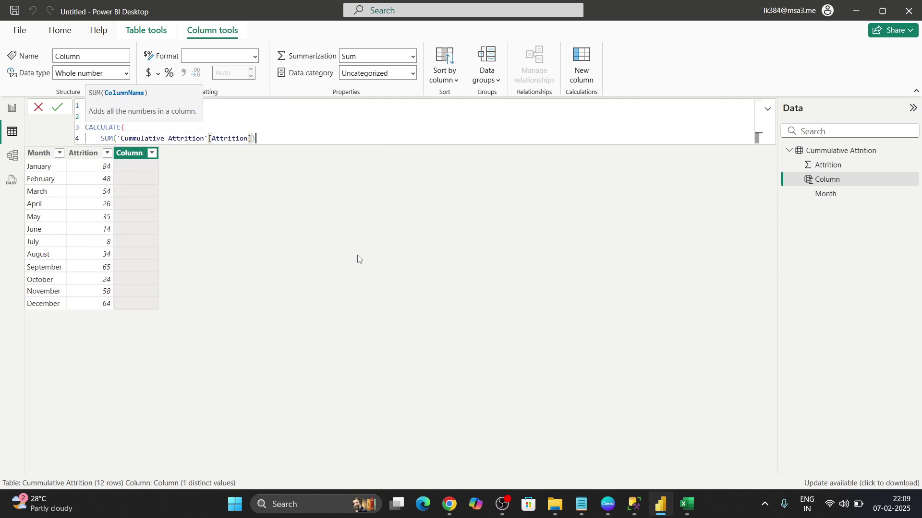
- Add a FILTER argument to the CALCULATE formula that runs over ALL('Cummulative Attrition')
{"action": "type", "text": ","}
{"action": "key", "text": "shift+Return"}
{"action": "type", "text": "fil"}
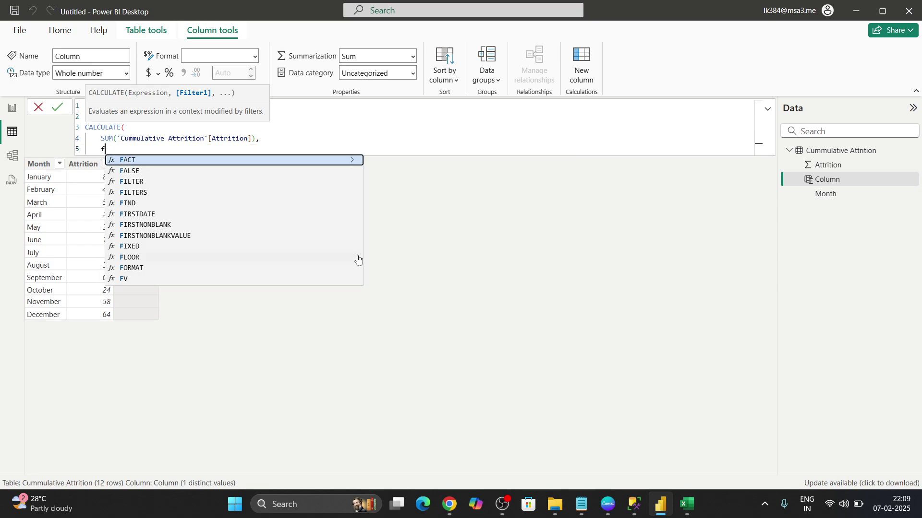
{"action": "key", "text": "Tab"}
{"action": "key", "text": "shift+Return"}
{"action": "type", "text": "all"}
{"action": "key", "text": "Tab"}
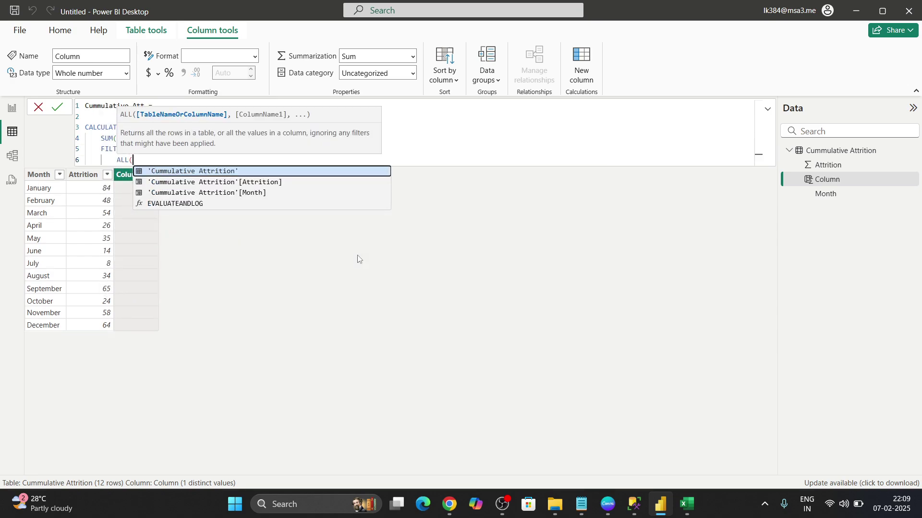
{"action": "key", "text": "Tab"}
{"action": "type", "text": ")"}
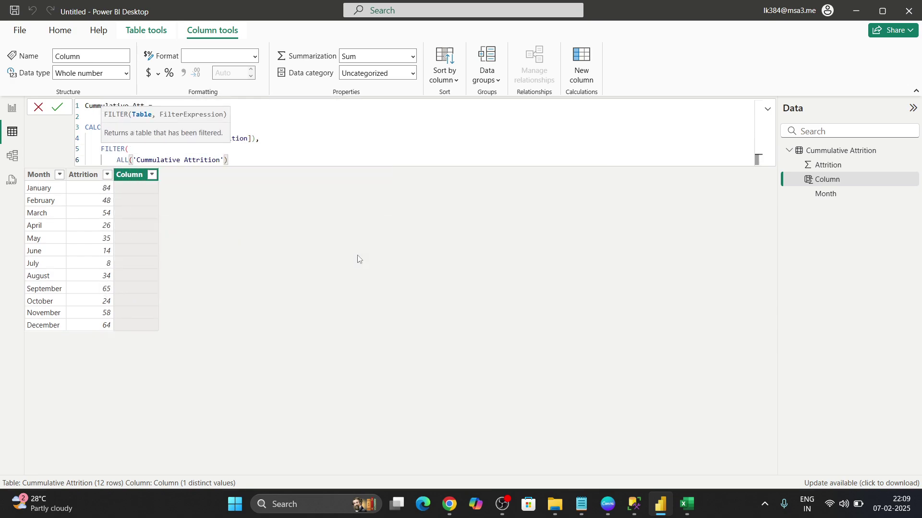
{"action": "type", "text": ","}
{"action": "key", "text": "shift+Return"}
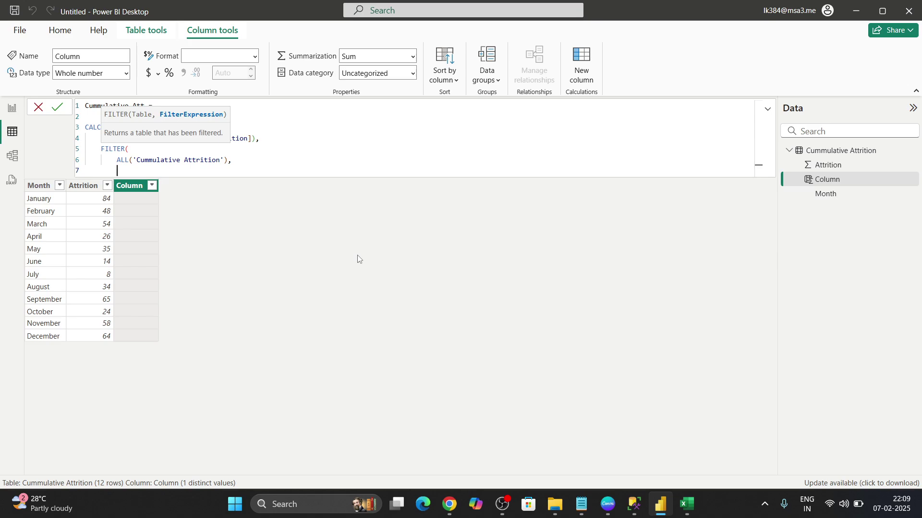
- Add the filter condition 'Cummulative Attrition'[Month] <= EARLIER('Cummulative Attrition'[Month]), close all parentheses and commit the column formula
{"action": "type", "text": "month"}
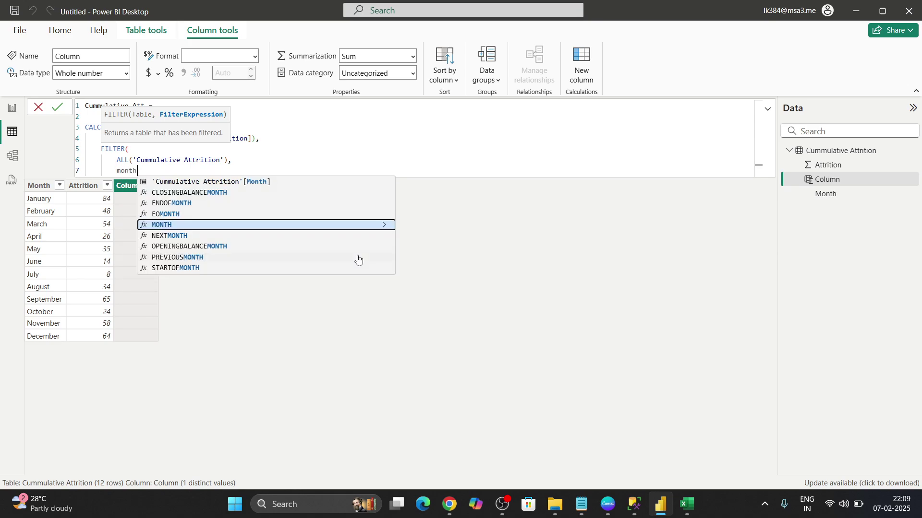
{"action": "key", "text": "Up"}
{"action": "key", "text": "Up"}
{"action": "key", "text": "Up"}
{"action": "key", "text": "Tab"}
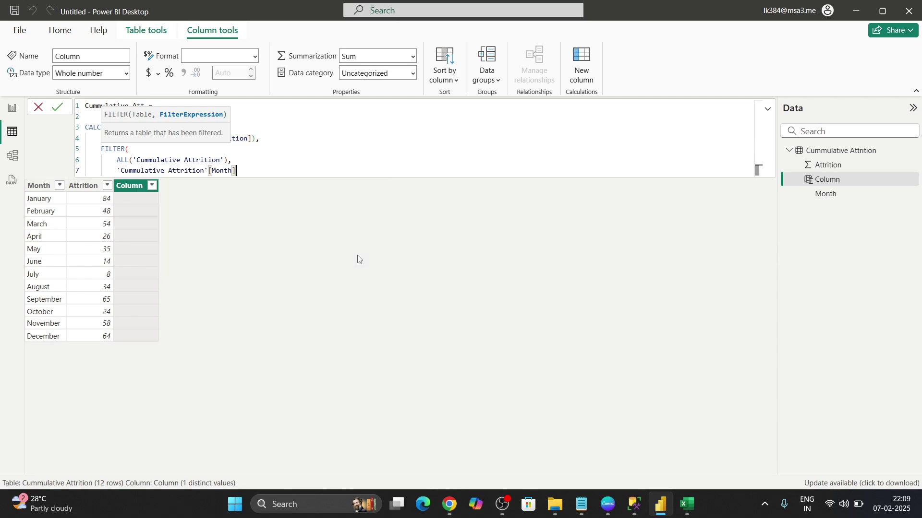
{"action": "type", "text": "<= ear"}
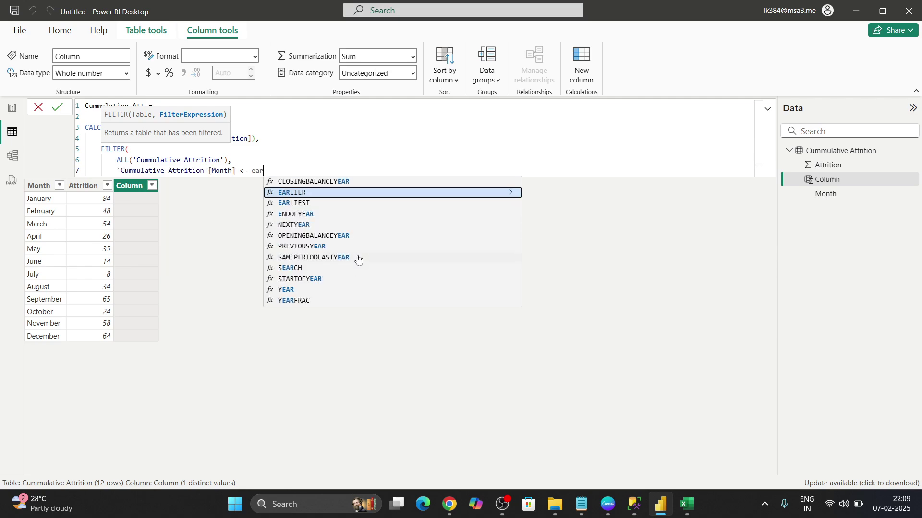
{"action": "key", "text": "Tab"}
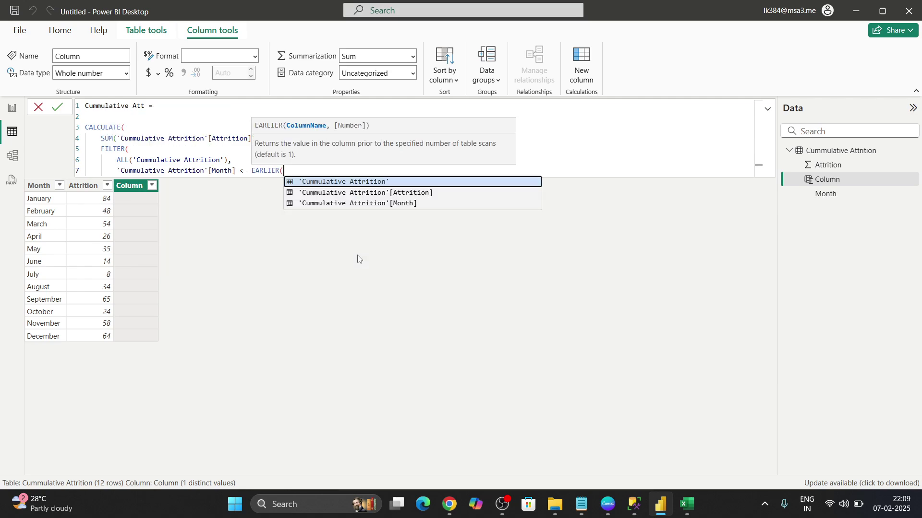
{"action": "key", "text": "Down"}
{"action": "key", "text": "Down"}
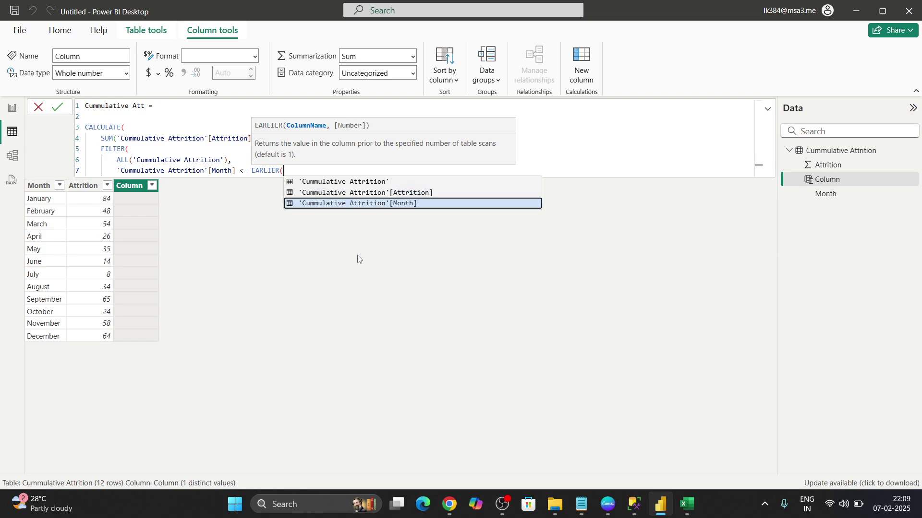
{"action": "key", "text": "Tab"}
{"action": "type", "text": "))"}
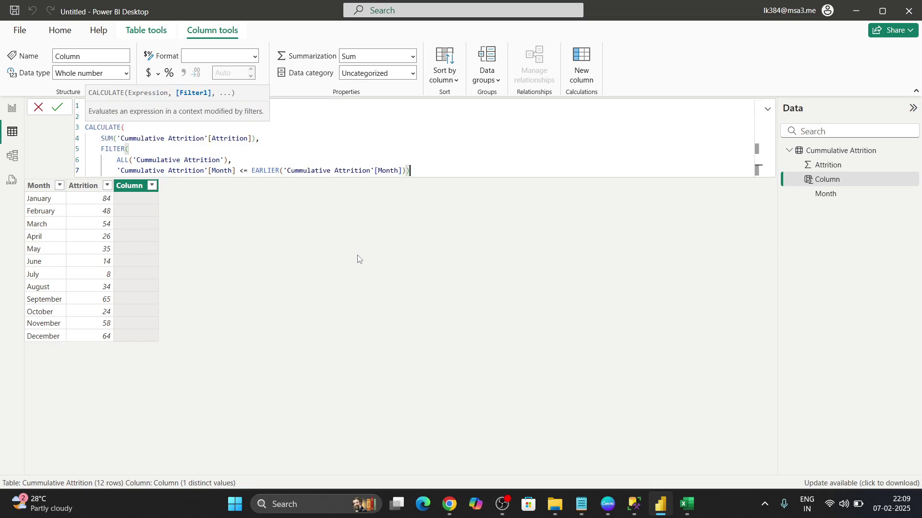
{"action": "key", "text": "Return"}
{"action": "type", "text": ")"}
{"action": "key", "text": "Return"}
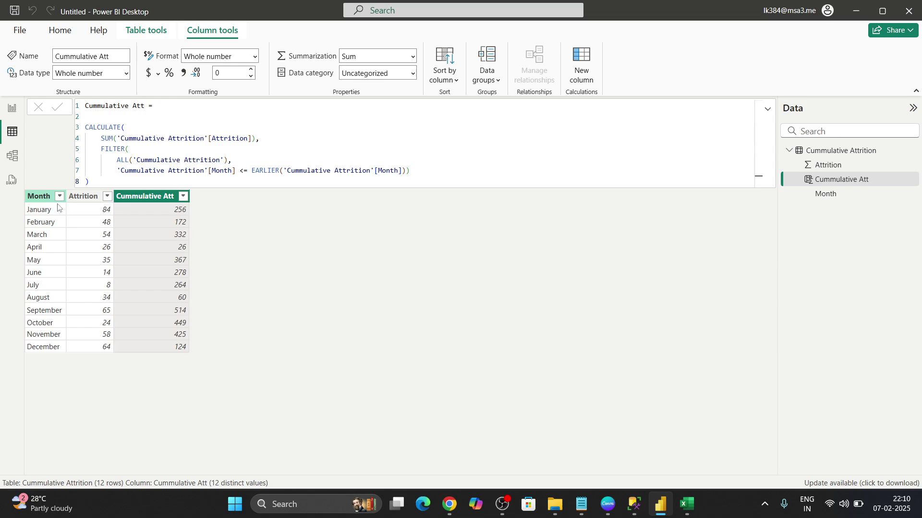
- Sort the table by Month in ascending order and compare the Cummulative Att values with the Attrition values
{"action": "left_click", "coordinate": [92, 213]}
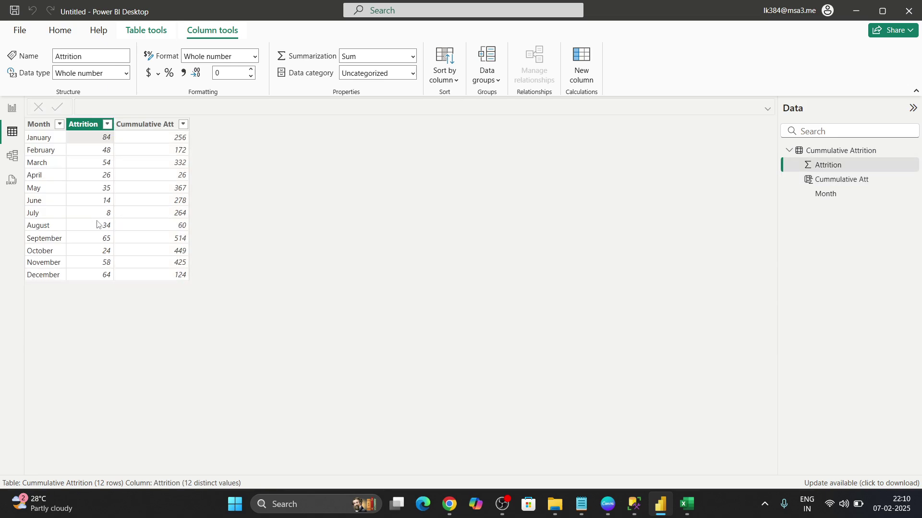
{"action": "left_click", "coordinate": [163, 153]}
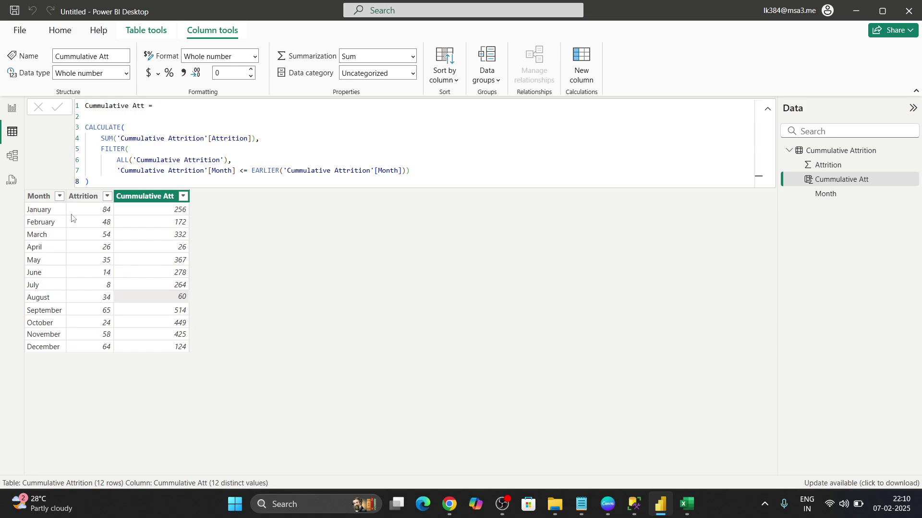
{"action": "left_click", "coordinate": [60, 200]}
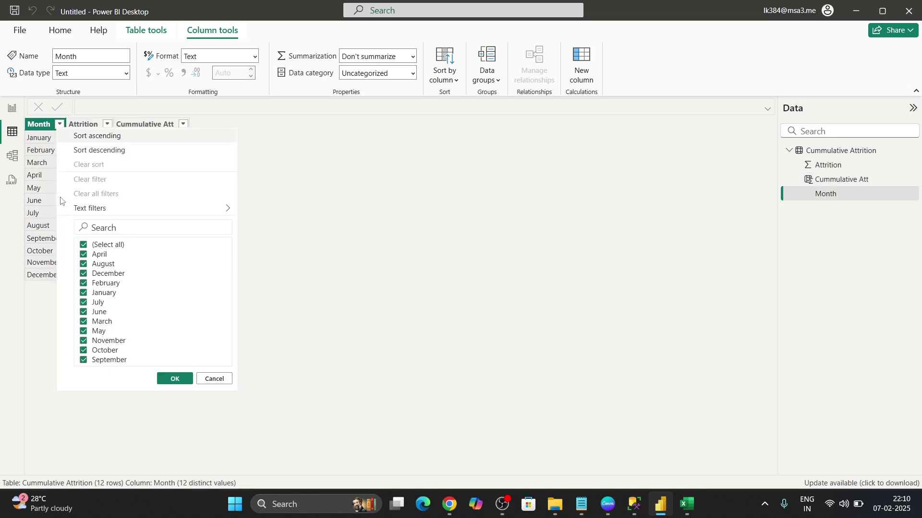
{"action": "mouse_move", "coordinate": [70, 209]}
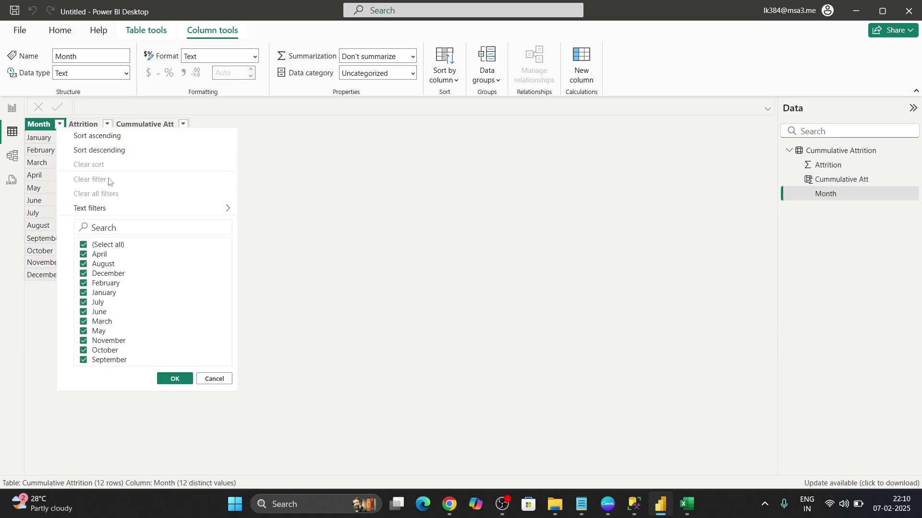
{"action": "left_click", "coordinate": [116, 138]}
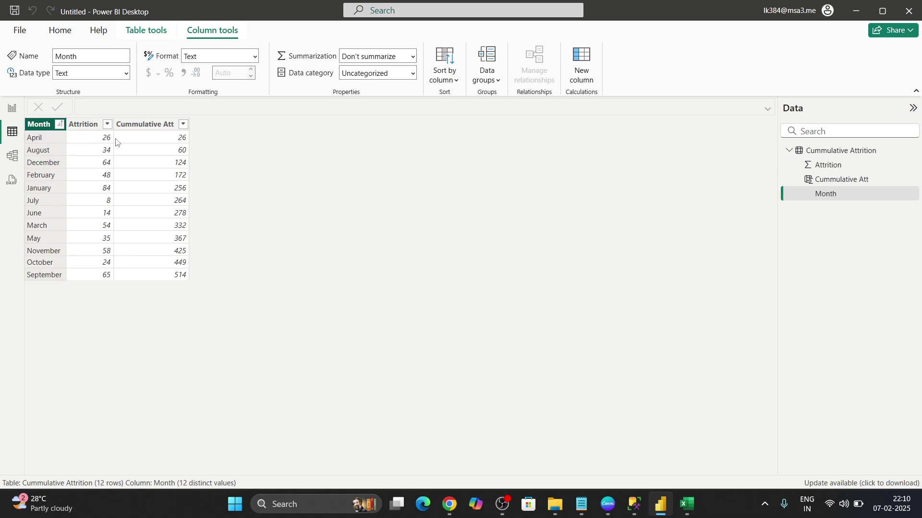
{"action": "left_click", "coordinate": [144, 124]}
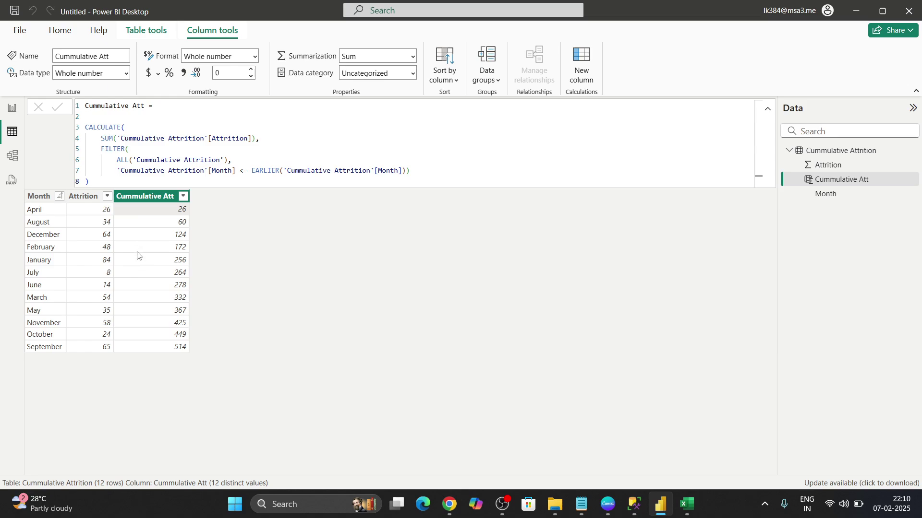
{"action": "left_click", "coordinate": [37, 216]}
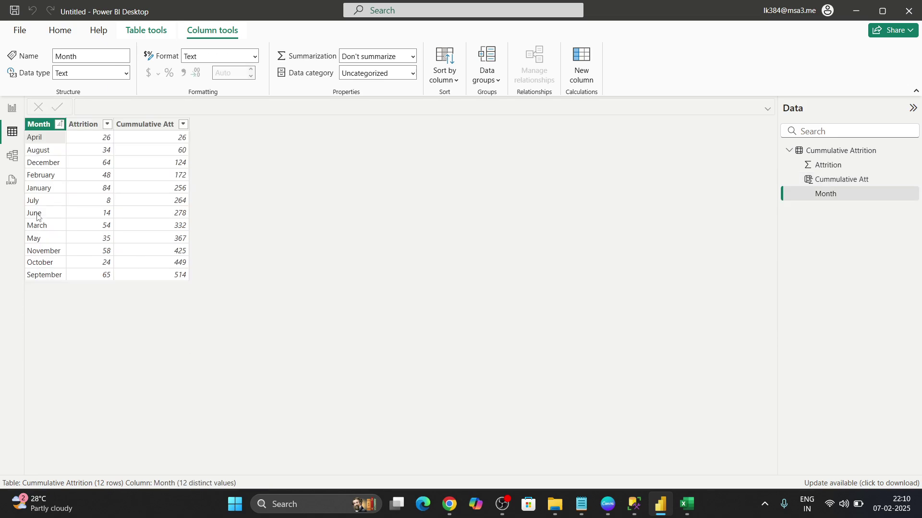
{"action": "left_click", "coordinate": [95, 168]}
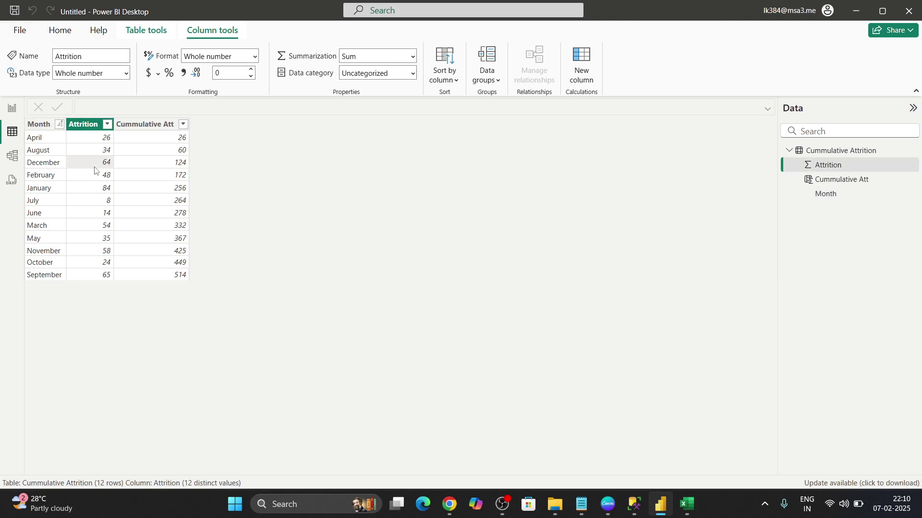
- Copy the Month column and paste it into a new manually entered table
{"action": "right_click", "coordinate": [40, 124]}
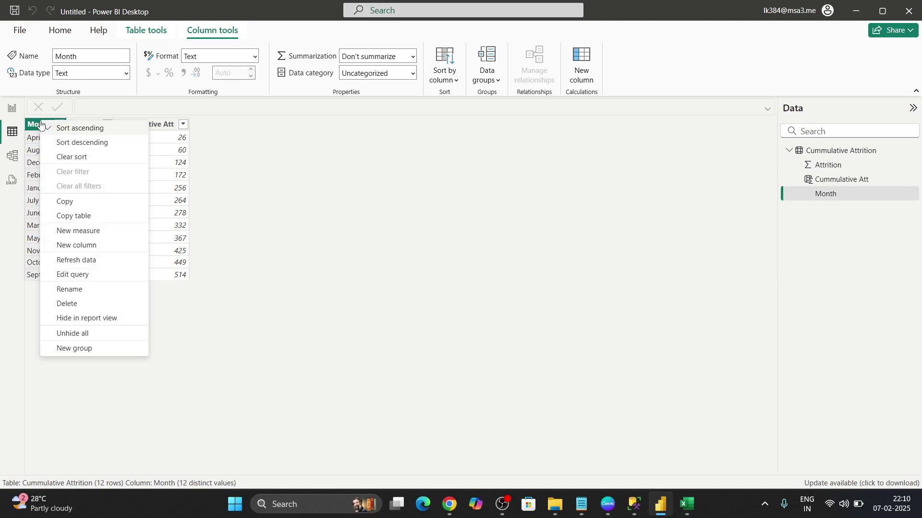
{"action": "left_click", "coordinate": [68, 202]}
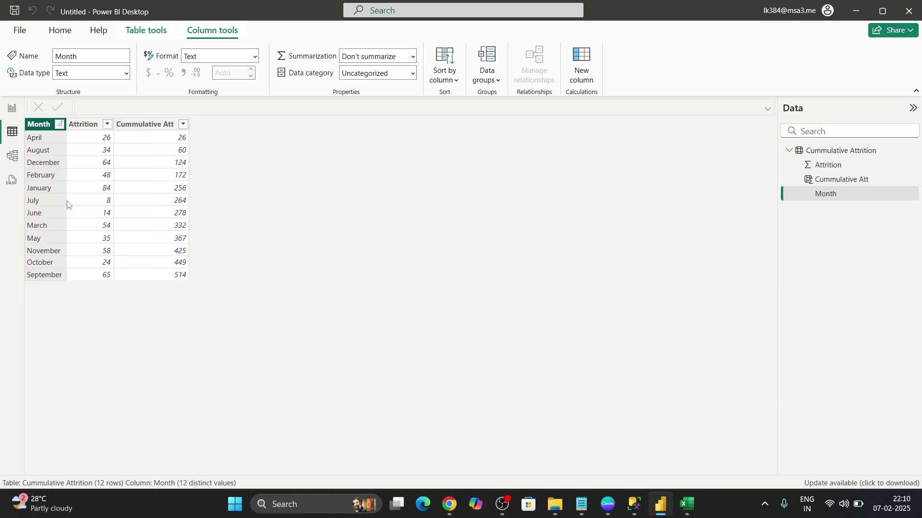
{"action": "left_click", "coordinate": [61, 31]}
{"action": "left_click", "coordinate": [203, 72]}
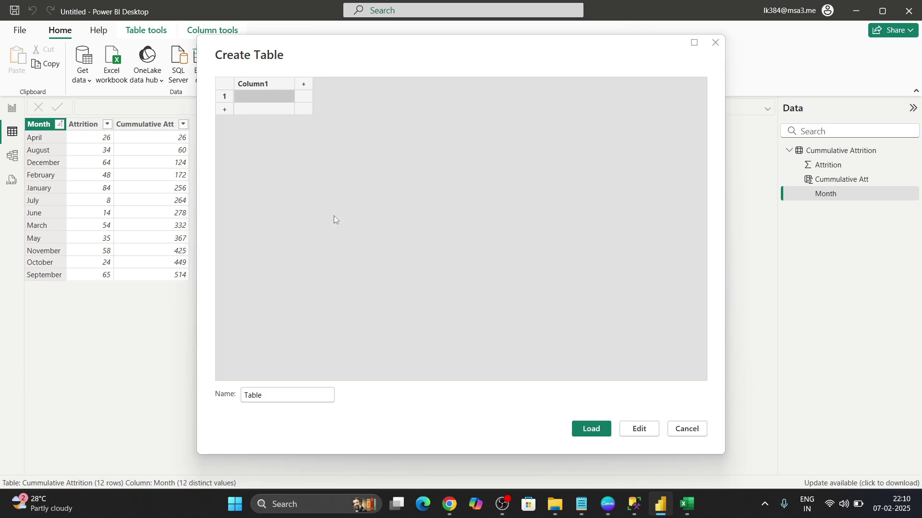
{"action": "key", "text": "ctrl+v"}
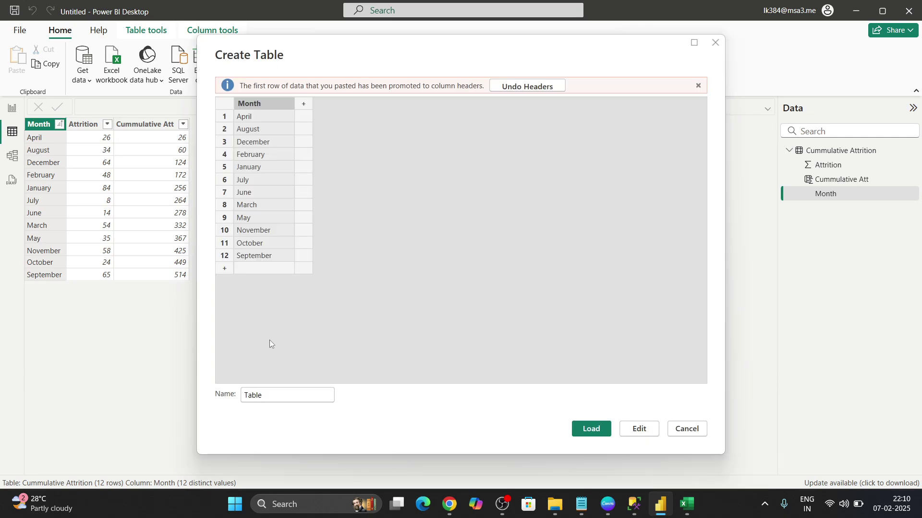
- Name the new table Ref_month and add a second column titled Month No
{"action": "left_click_drag", "start_coordinate": [275, 399], "coordinate": [203, 408]}
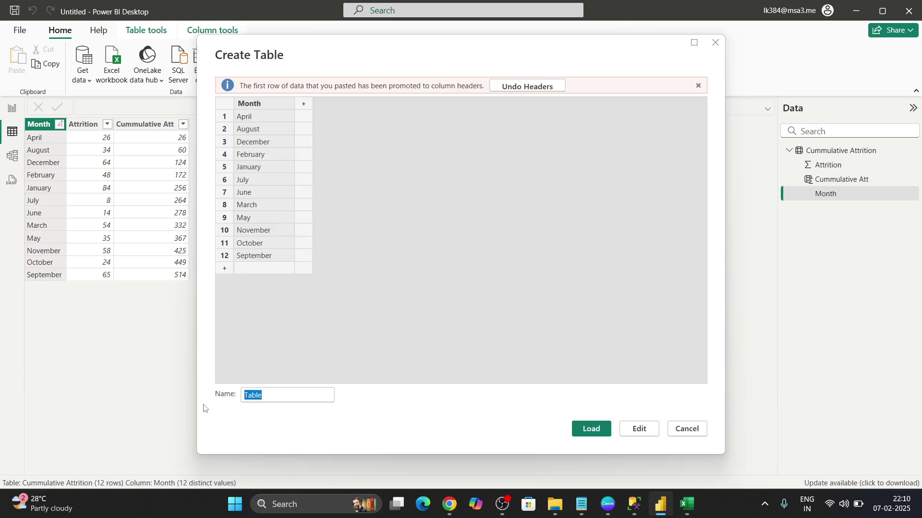
{"action": "type", "text": "Ref"}
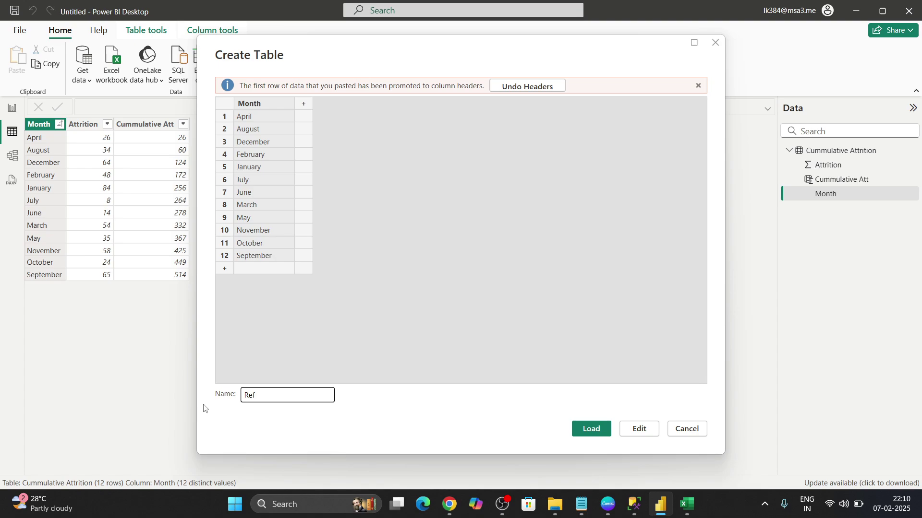
{"action": "type", "text": "_month"}
{"action": "left_click", "coordinate": [304, 105]}
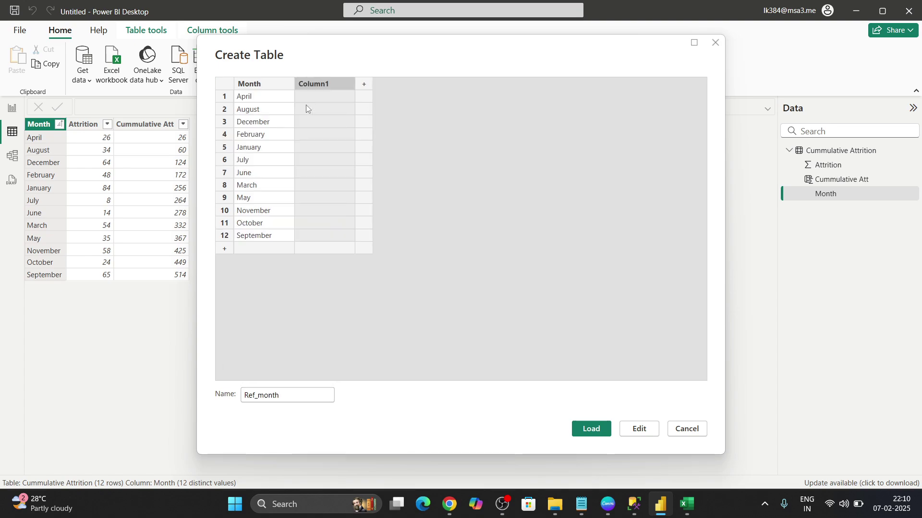
{"action": "double_click", "coordinate": [334, 85]}
{"action": "type", "text": "Mo"}
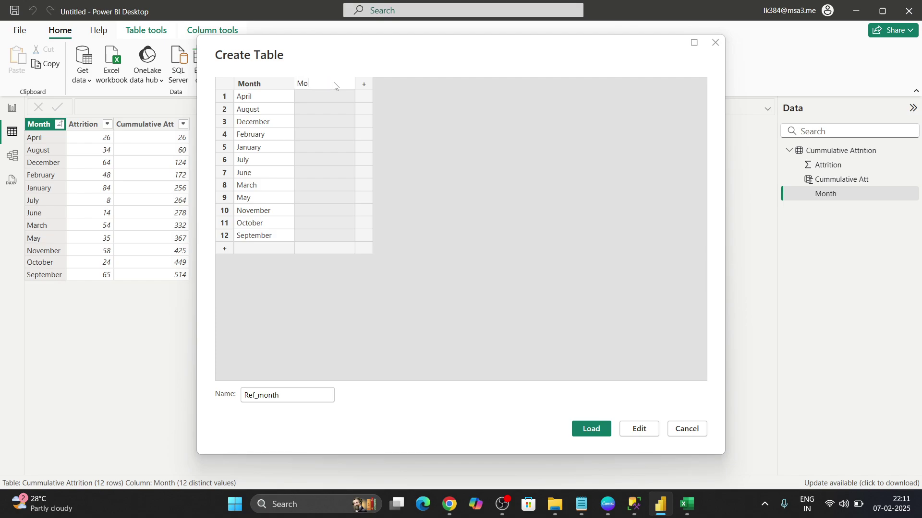
{"action": "type", "text": "nth No"}
{"action": "key", "text": "Return"}
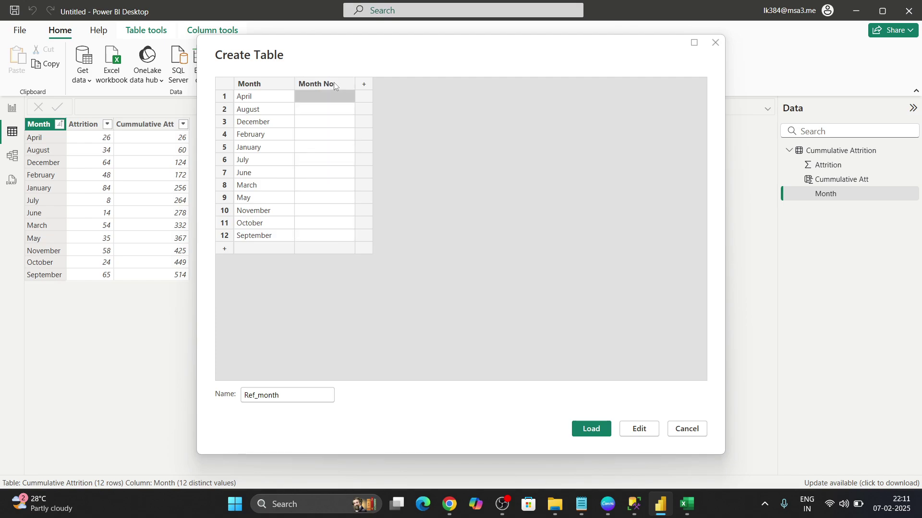
- Enter the Month No values 4 for April, 8 for August, 12 for December, 2 for February and 1 for January
{"action": "type", "text": "4"}
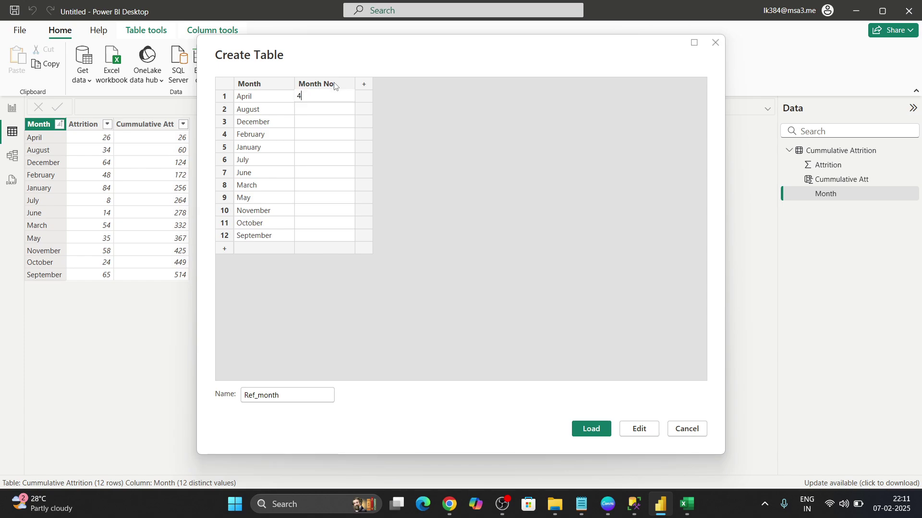
{"action": "key", "text": "Return"}
{"action": "type", "text": "8"}
{"action": "key", "text": "Return"}
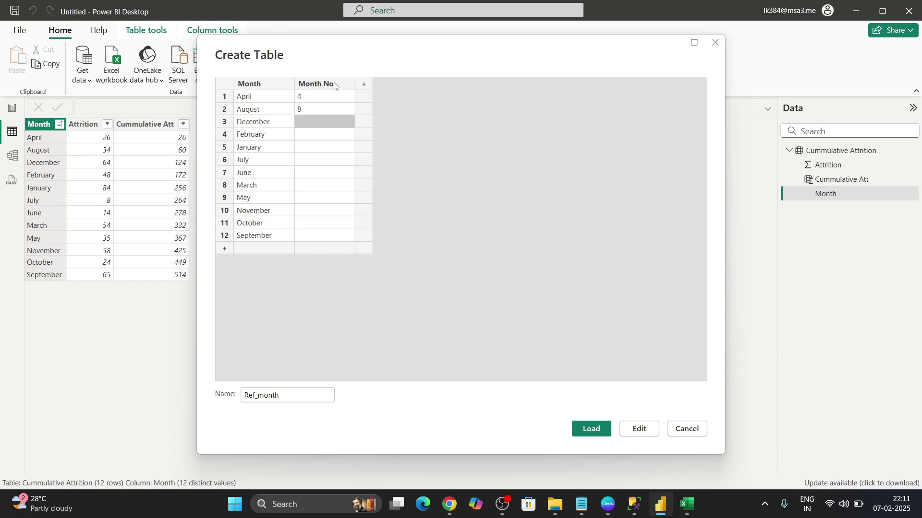
{"action": "type", "text": "12"}
{"action": "key", "text": "Return"}
{"action": "type", "text": "2"}
{"action": "key", "text": "Return"}
{"action": "type", "text": "1"}
{"action": "key", "text": "Return"}
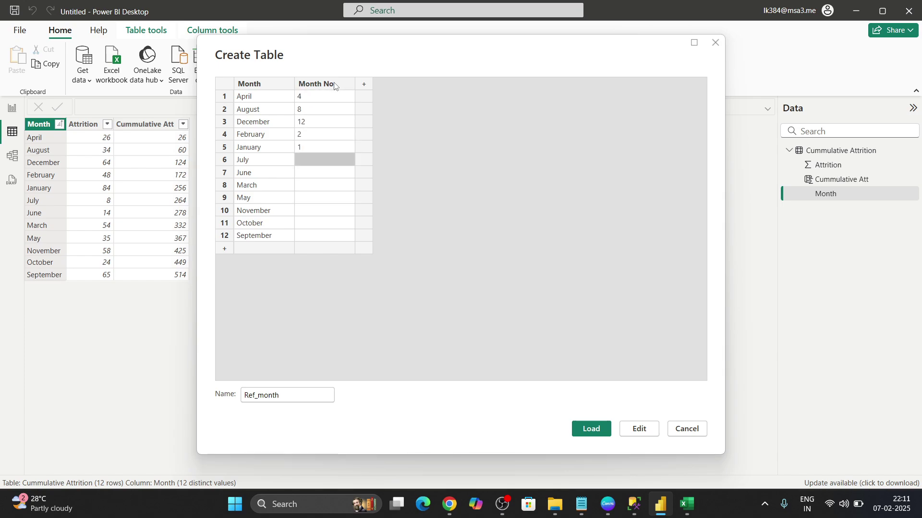
- Enter the Month No values 7 for July, 6 for June and 3 for March
{"action": "type", "text": "7"}
{"action": "key", "text": "Return"}
{"action": "type", "text": "6"}
{"action": "key", "text": "Return"}
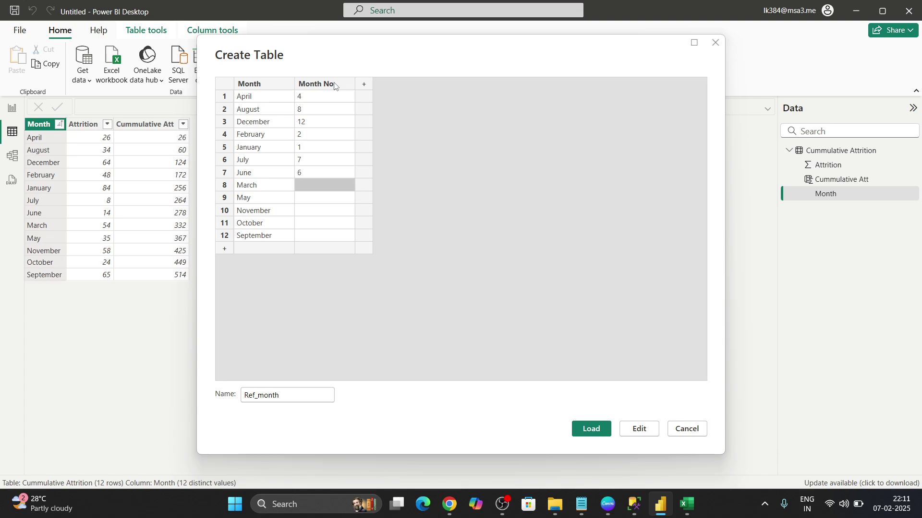
{"action": "type", "text": "3"}
{"action": "key", "text": "Return"}
{"action": "key", "text": "Return"}
{"action": "key", "text": "Up"}
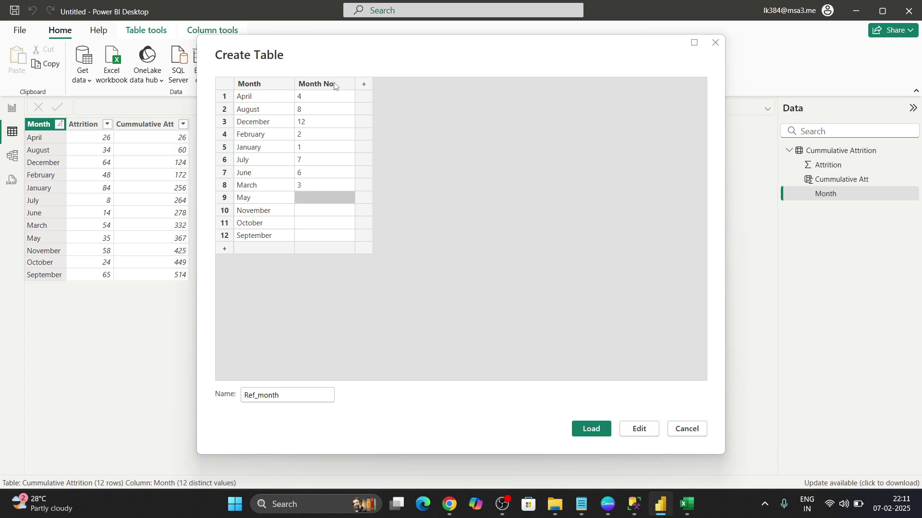
- Enter the Month No values 5 for May, 11 for November, 10 for October and 9 for September
{"action": "type", "text": "5"}
{"action": "key", "text": "Return"}
{"action": "type", "text": "11"}
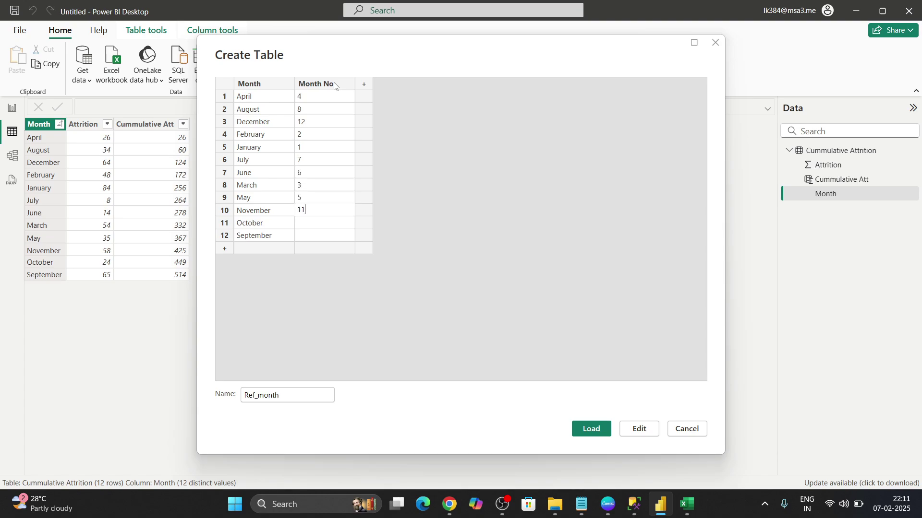
{"action": "key", "text": "Return"}
{"action": "type", "text": "10"}
{"action": "key", "text": "Return"}
{"action": "type", "text": "9"}
{"action": "key", "text": "Return"}
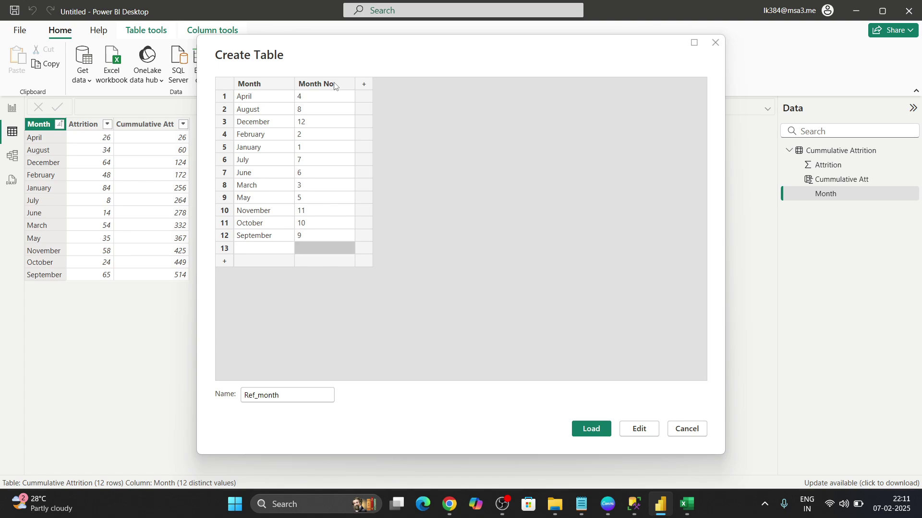
- Delete the empty row 13 and load the Ref_month table into the model
{"action": "right_click", "coordinate": [231, 248]}
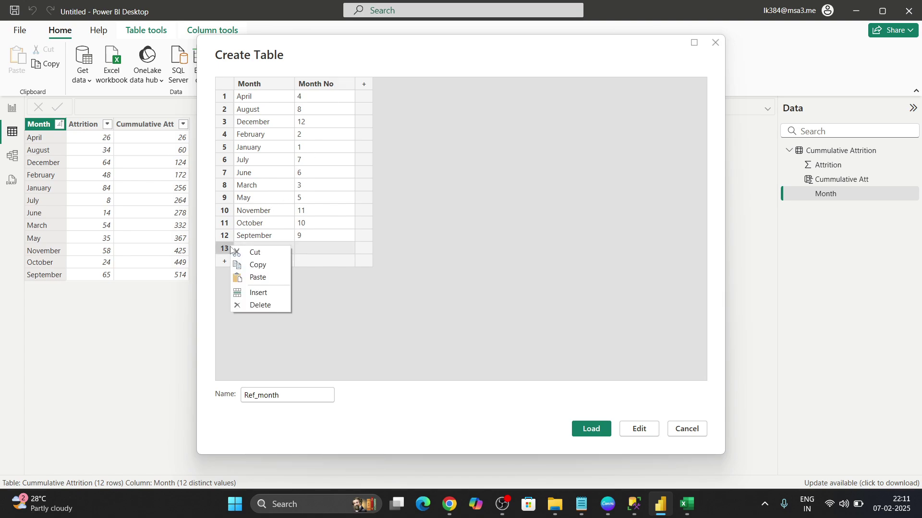
{"action": "left_click", "coordinate": [257, 305]}
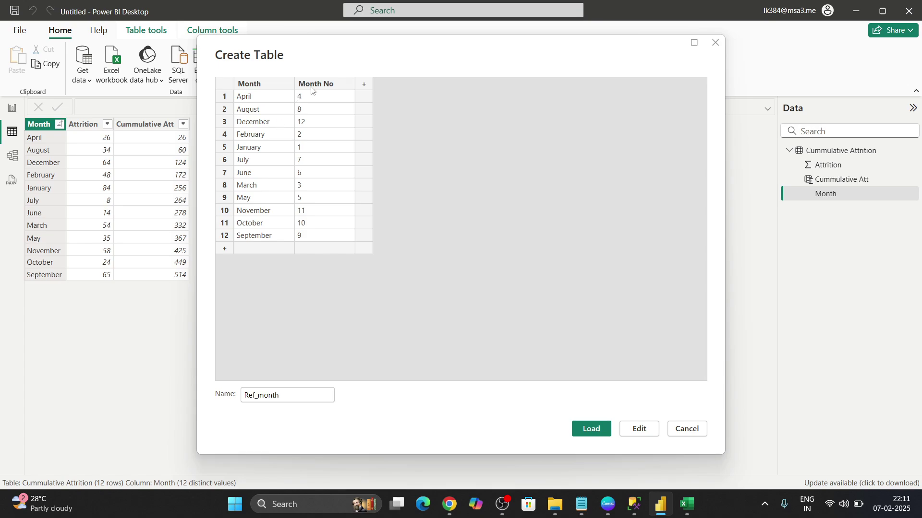
{"action": "left_click", "coordinate": [597, 432]}
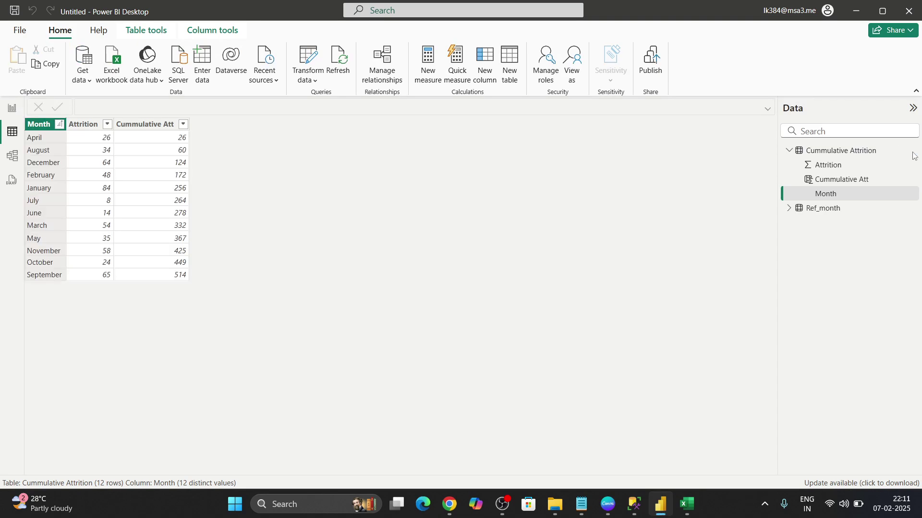
- Add a calculated column Month num to Cummulative Attrition, starting a LOOKUPVALUE formula with Ref_month[Month No] as the result column
{"action": "left_click", "coordinate": [485, 65]}
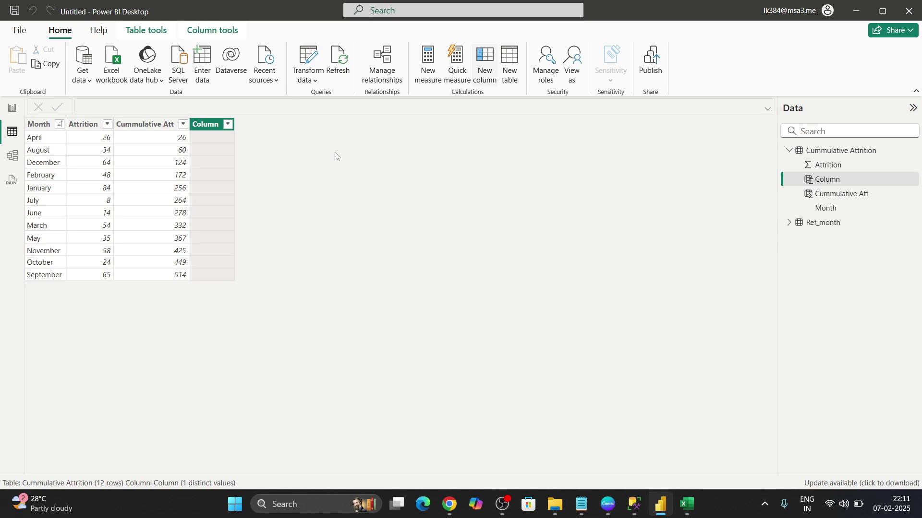
{"action": "type", "text": "Month BN"}
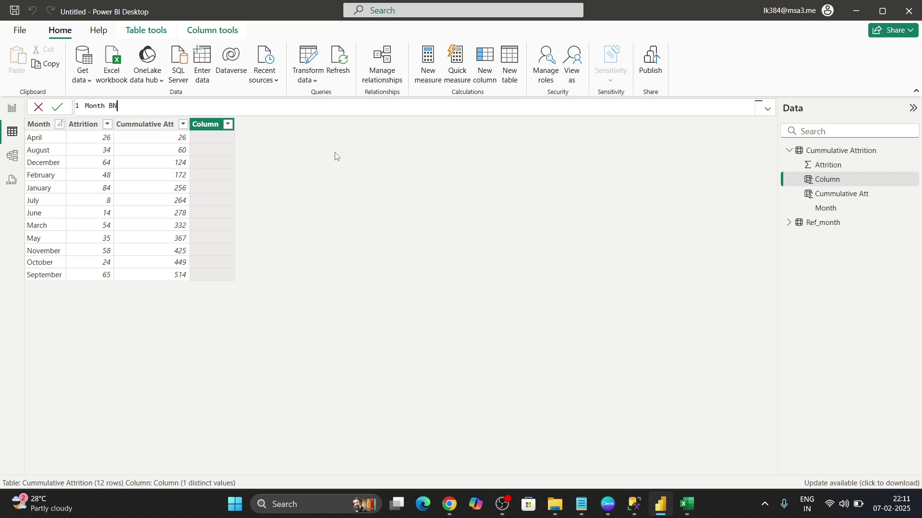
{"action": "key", "text": "BackSpace"}
{"action": "key", "text": "BackSpace"}
{"action": "type", "text": "num = loo"}
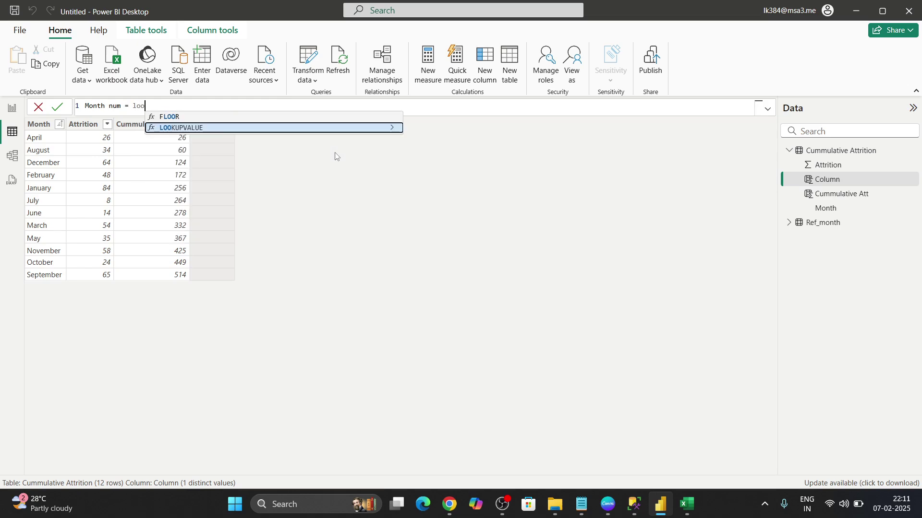
{"action": "key", "text": "Tab"}
{"action": "type", "text": "mon"}
{"action": "key", "text": "Down"}
{"action": "key", "text": "Down"}
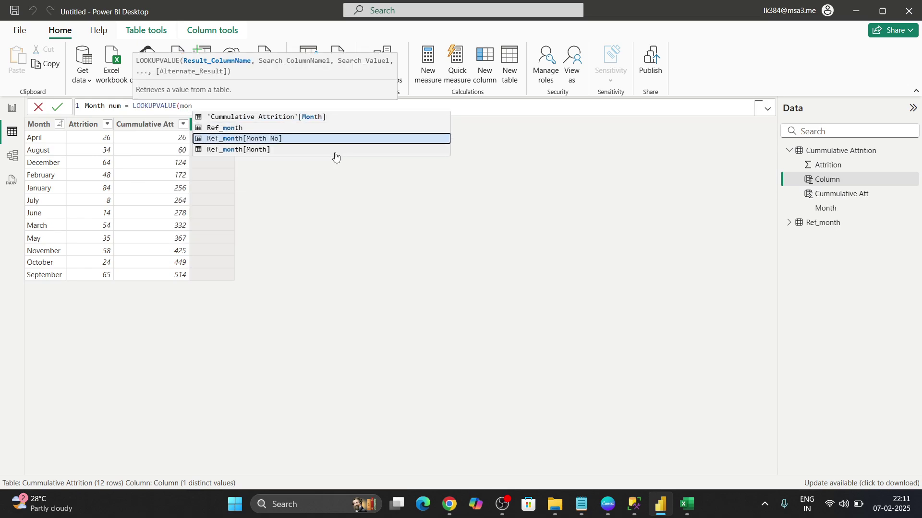
{"action": "key", "text": "Tab"}
- Add Ref_month[Month] as the search column of the LOOKUPVALUE formula
{"action": "type", "text": ", mo"}
{"action": "key", "text": "Down"}
{"action": "key", "text": "Down"}
{"action": "key", "text": "Down"}
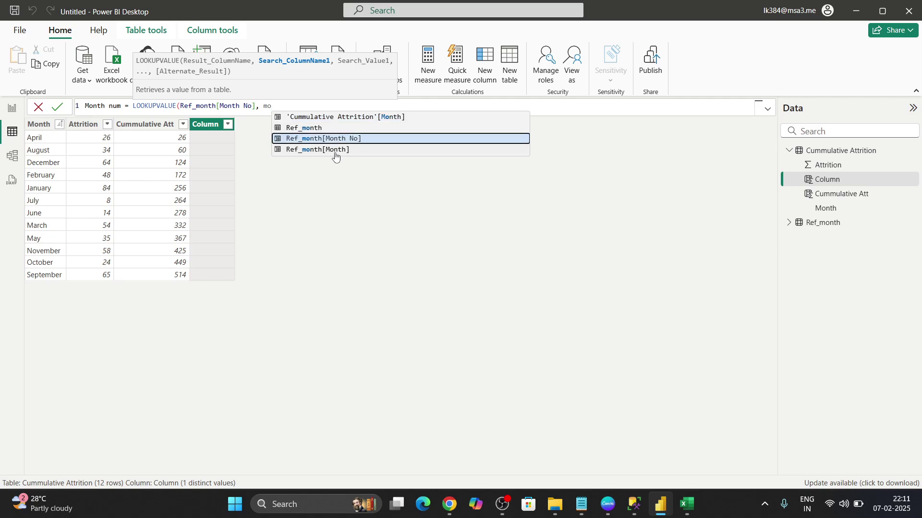
{"action": "key", "text": "Tab"}
{"action": "type", "text": ","}
- Use 'Cummulative Attrition'[Month] as the LOOKUPVALUE search value, close the parenthesis and commit the Month num formula
{"action": "type", "text": "ul"}
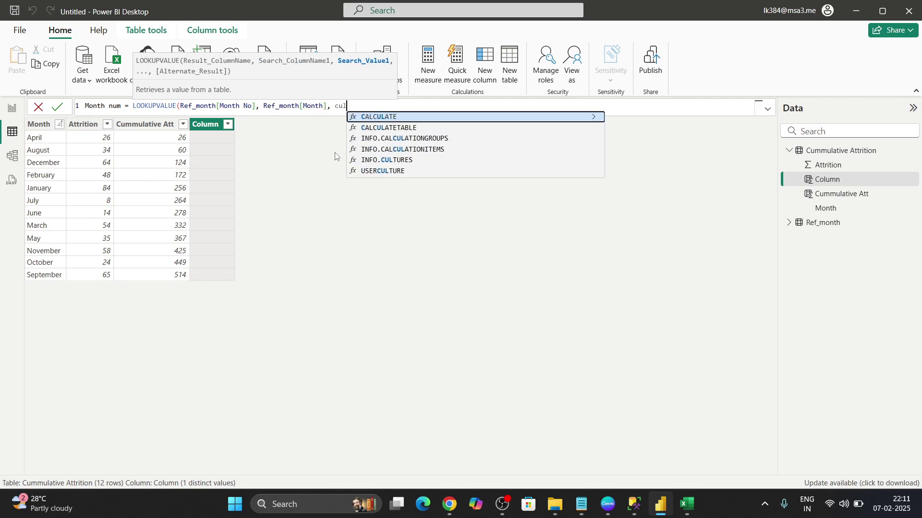
{"action": "key", "text": "BackSpace"}
{"action": "key", "text": "Down"}
{"action": "key", "text": "Up"}
{"action": "key", "text": "Up"}
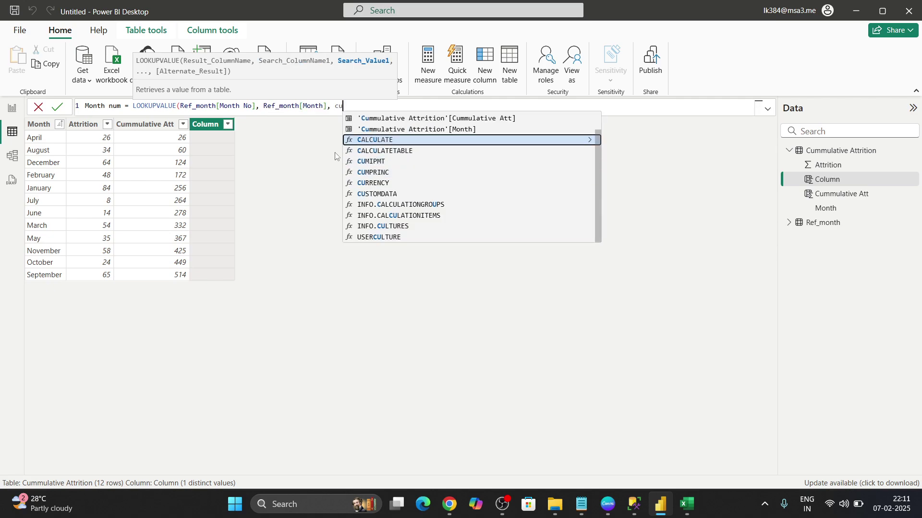
{"action": "key", "text": "Up"}
{"action": "key", "text": "Tab"}
{"action": "type", "text": ")"}
{"action": "key", "text": "Return"}
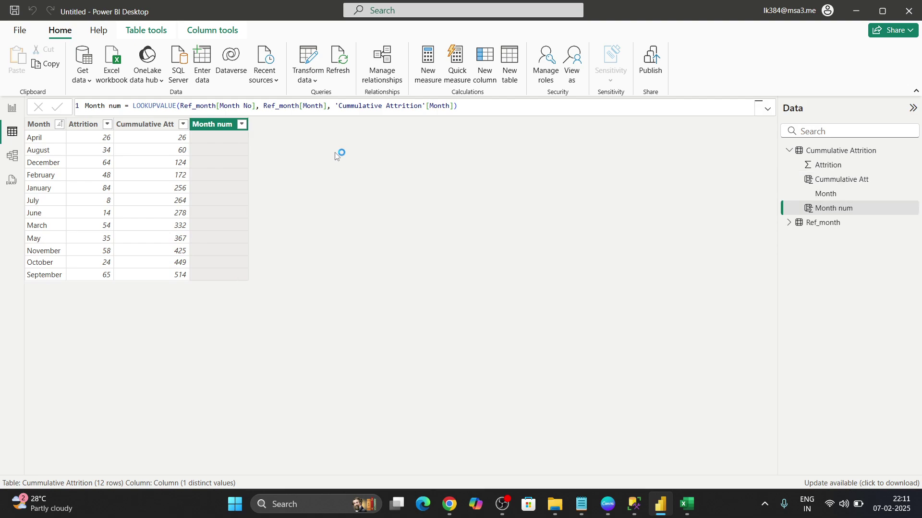
- Sort the Cummulative Attrition table by Month num in ascending order
{"action": "left_click", "coordinate": [243, 125]}
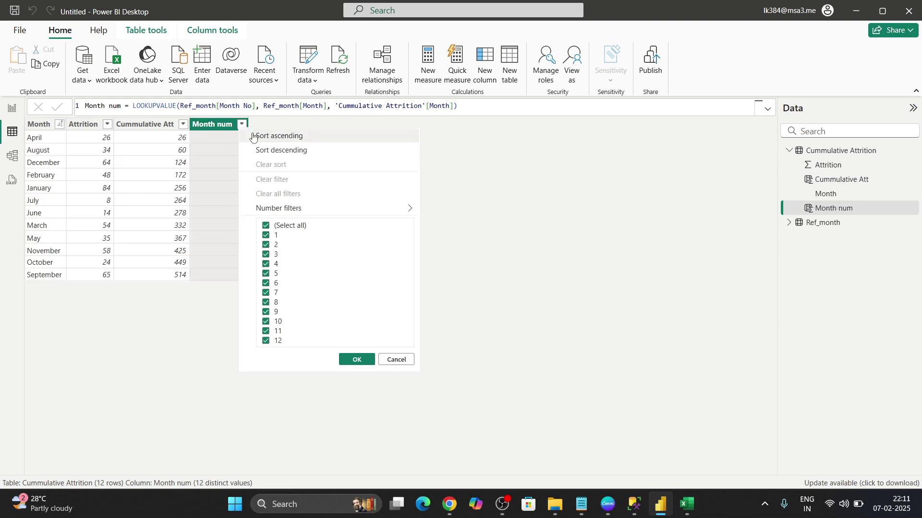
{"action": "left_click", "coordinate": [255, 138]}
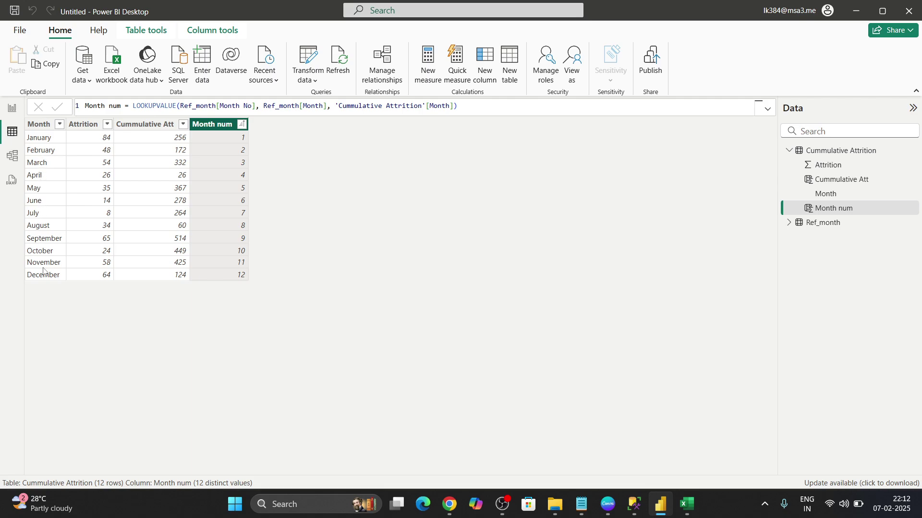
- Change the Cummulative Att filter condition to 'Cummulative Attrition'[Month num] <= EARLIER('Cummulative Attrition'[Month num]) and commit the formula
{"action": "left_click", "coordinate": [157, 123]}
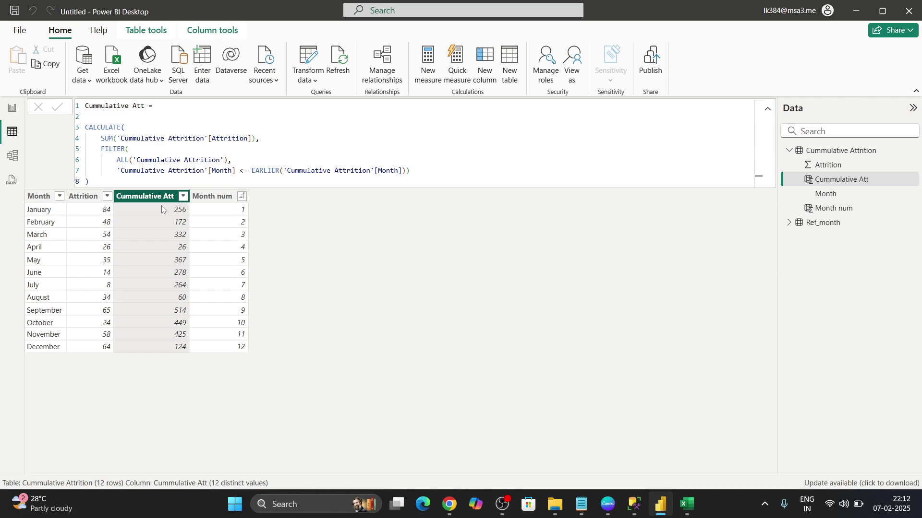
{"action": "left_click_drag", "start_coordinate": [233, 171], "coordinate": [220, 171]}
{"action": "left_click", "coordinate": [233, 171]}
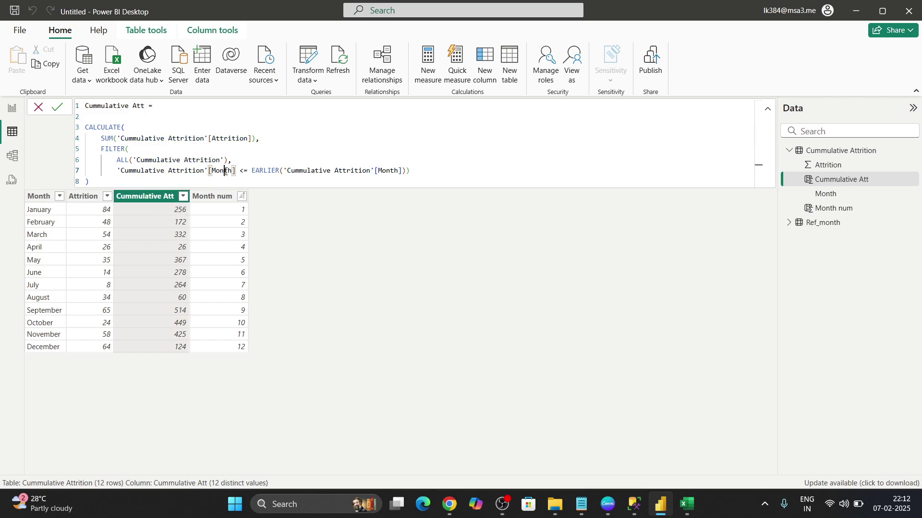
{"action": "type", "text": "nu"}
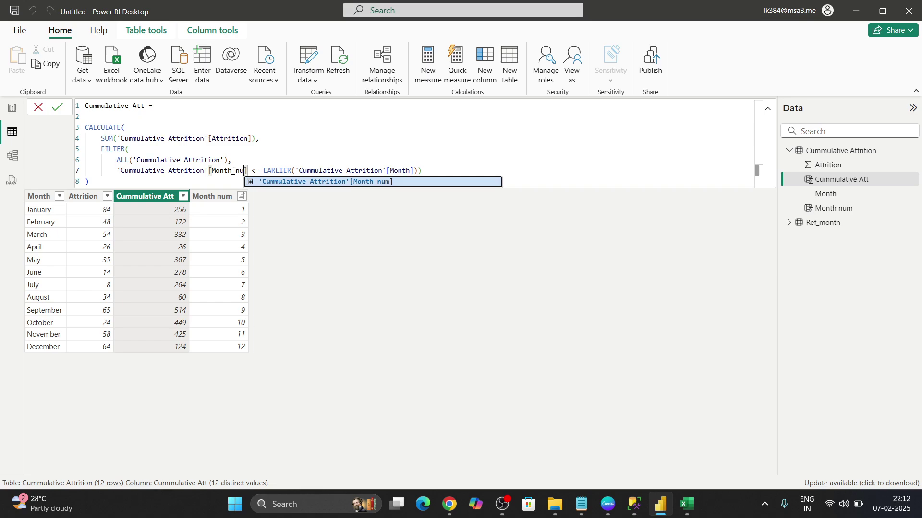
{"action": "key", "text": "Tab"}
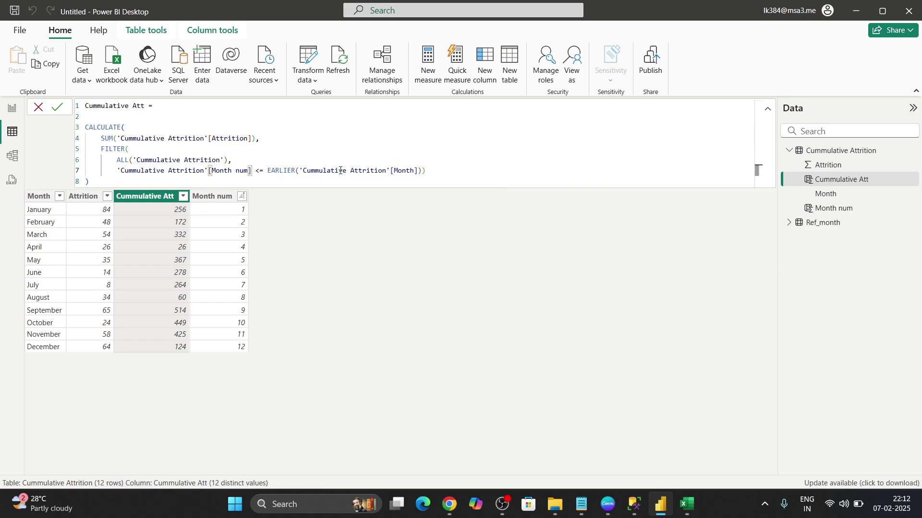
{"action": "left_click", "coordinate": [416, 171]}
{"action": "type", "text": "n'[Month n"}
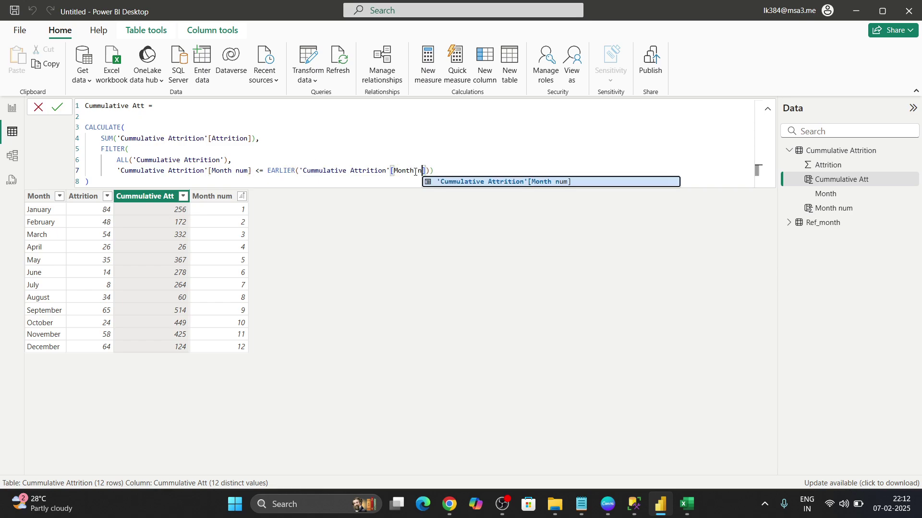
{"action": "key", "text": "Tab"}
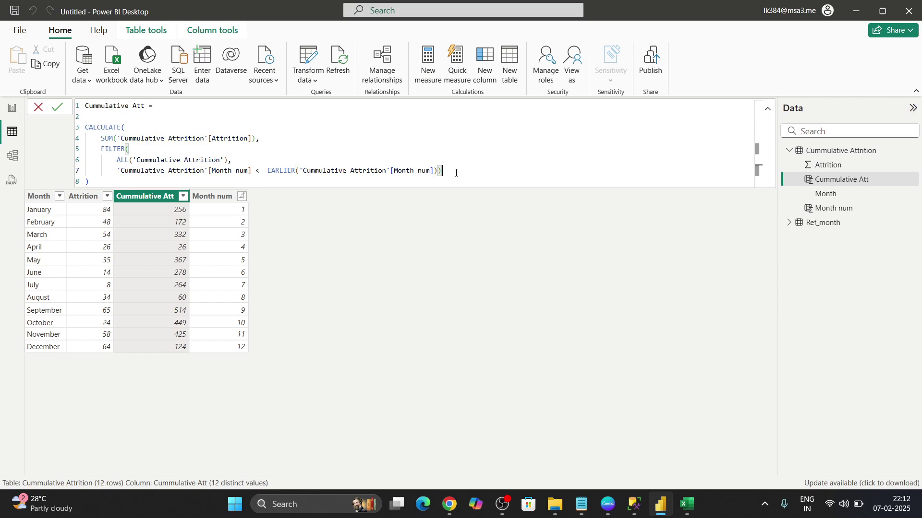
{"action": "key", "text": "Return"}
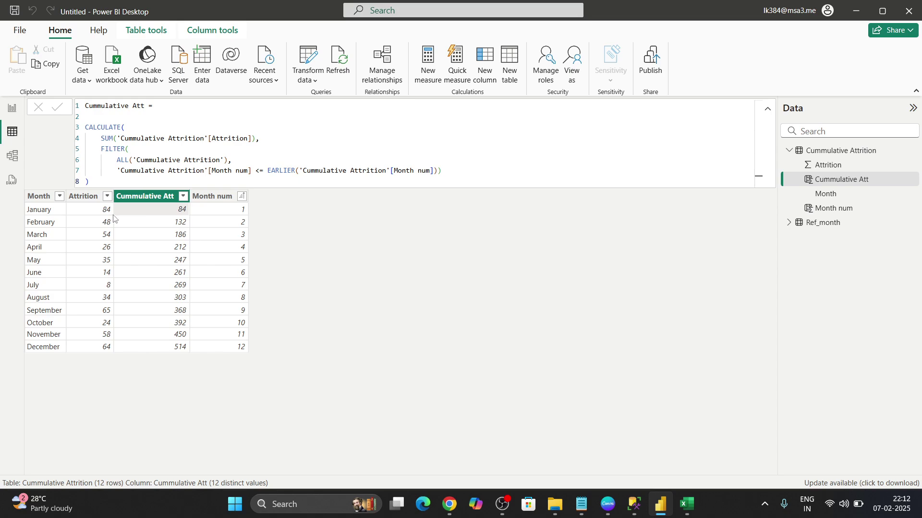
- Check the Cummulative Att running totals against the Attrition values for the first months
{"action": "left_click", "coordinate": [103, 223]}
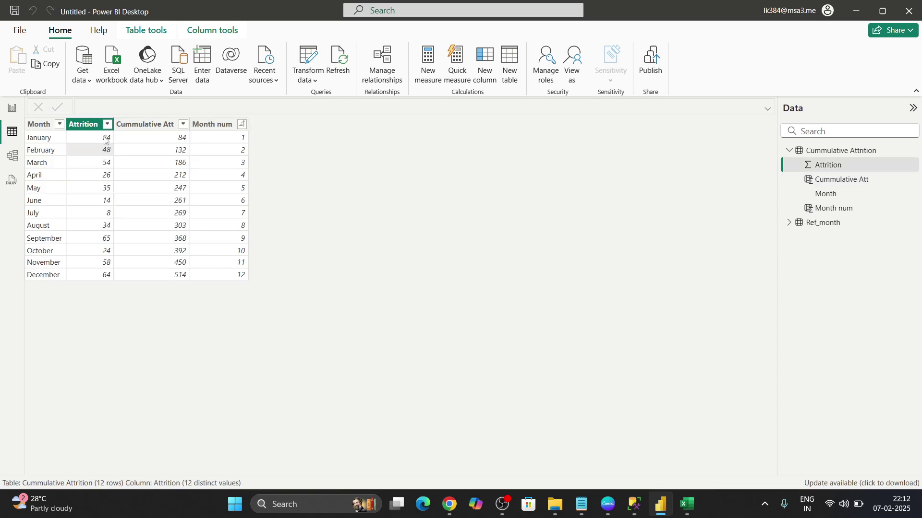
{"action": "left_click", "coordinate": [153, 156]}
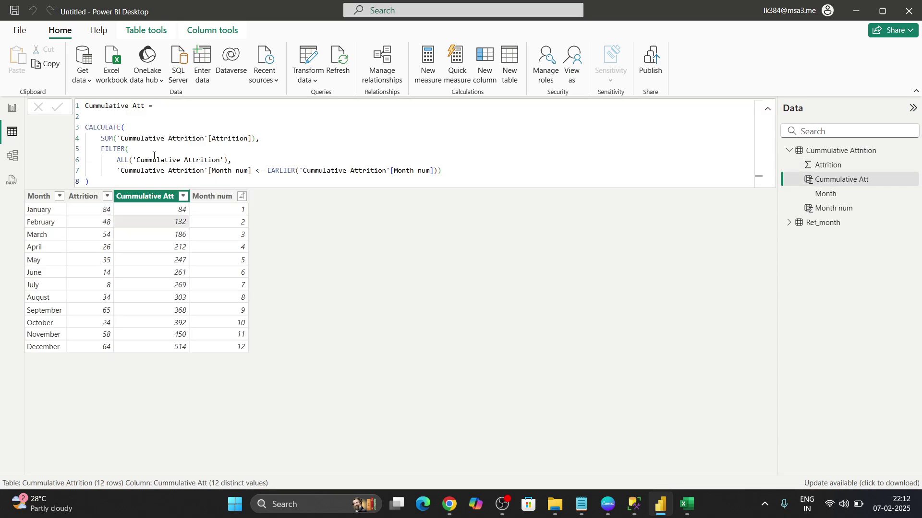
{"action": "left_click", "coordinate": [100, 224]}
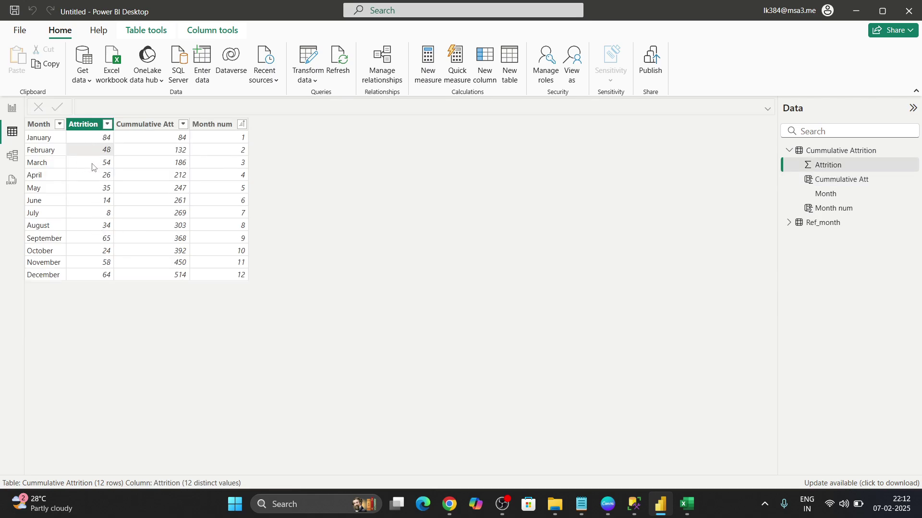
{"action": "left_click", "coordinate": [153, 169]}
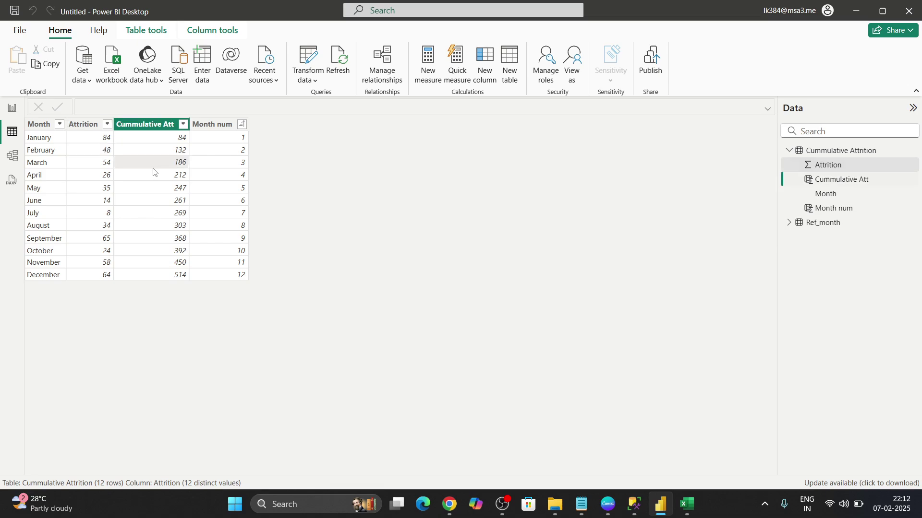